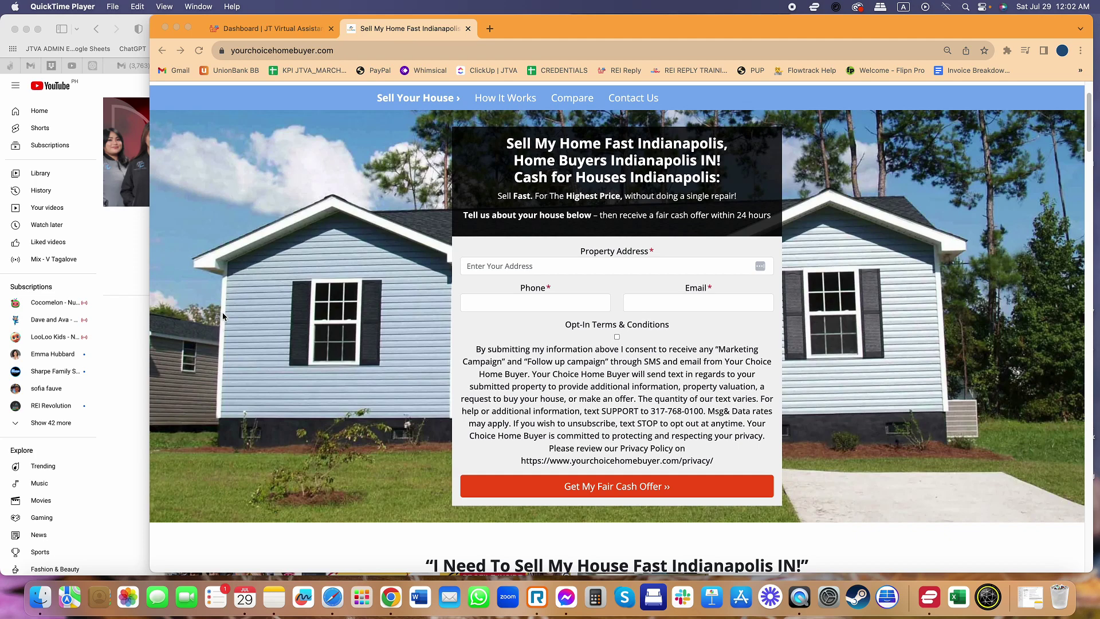
Review the yourchoicehomebuyer.com opt-in checkbox and consent disclaimer, then switch to the REI Reply dashboard.
{"action": "left_click", "coordinate": [121, 250]}
{"action": "scroll", "coordinate": [531, 446], "scroll_direction": "down", "scroll_amount": 2}
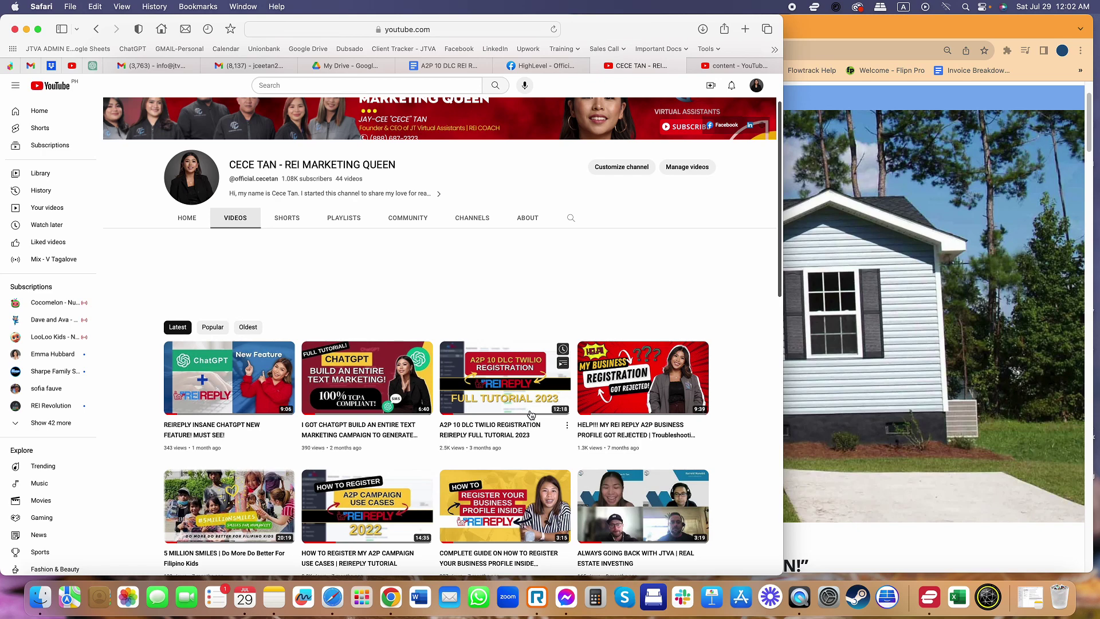
{"action": "key", "text": "super+Tab"}
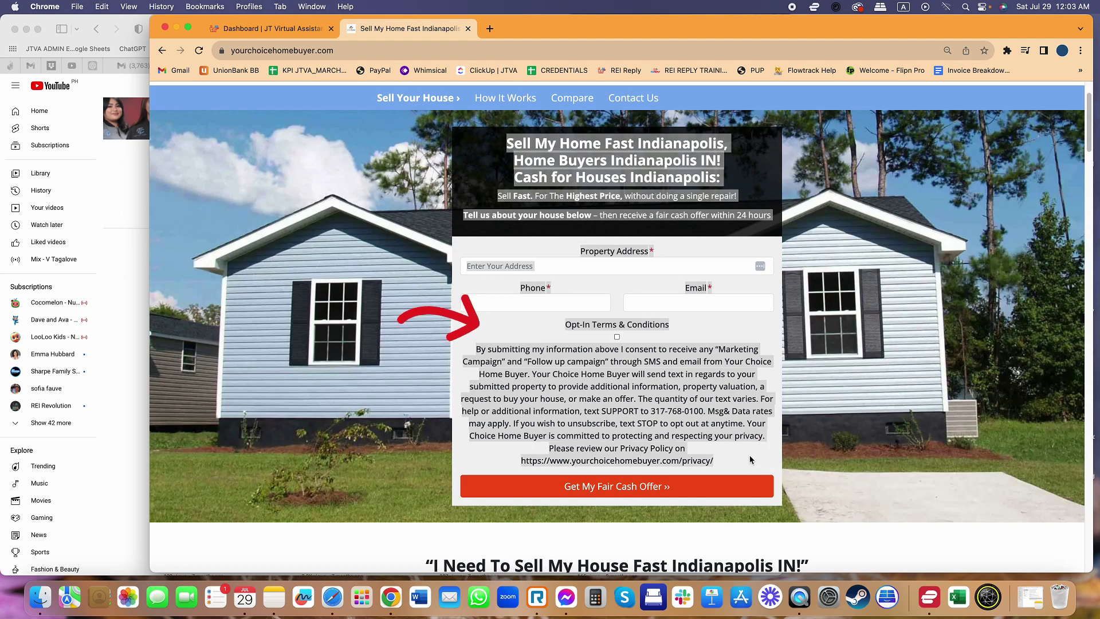
{"action": "left_click", "coordinate": [559, 354]}
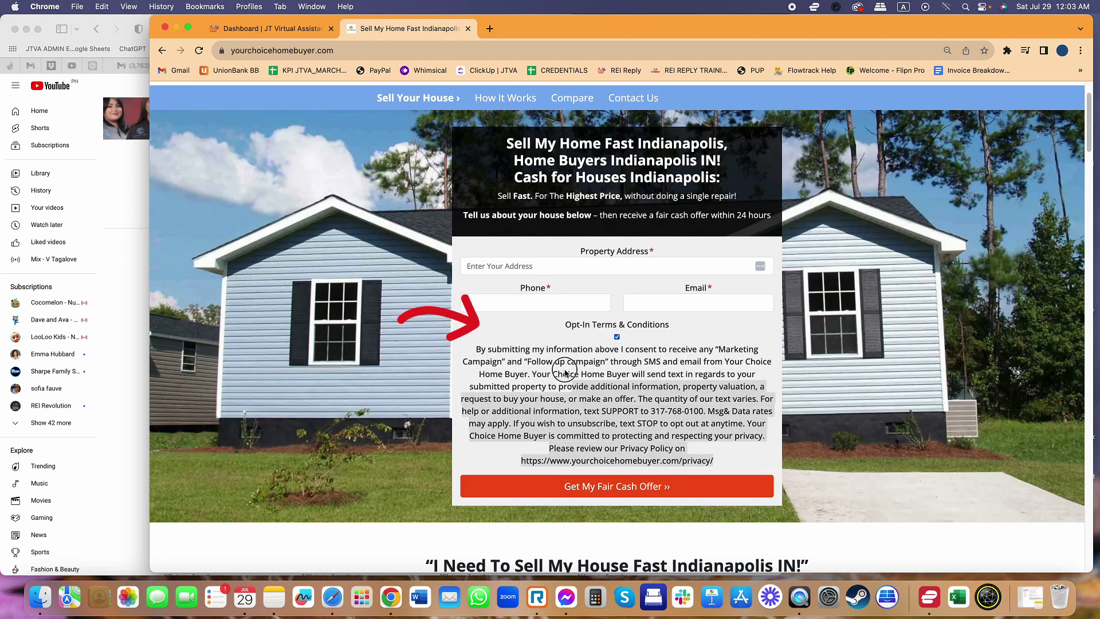
{"action": "left_click_drag", "start_coordinate": [559, 354], "coordinate": [559, 354]}
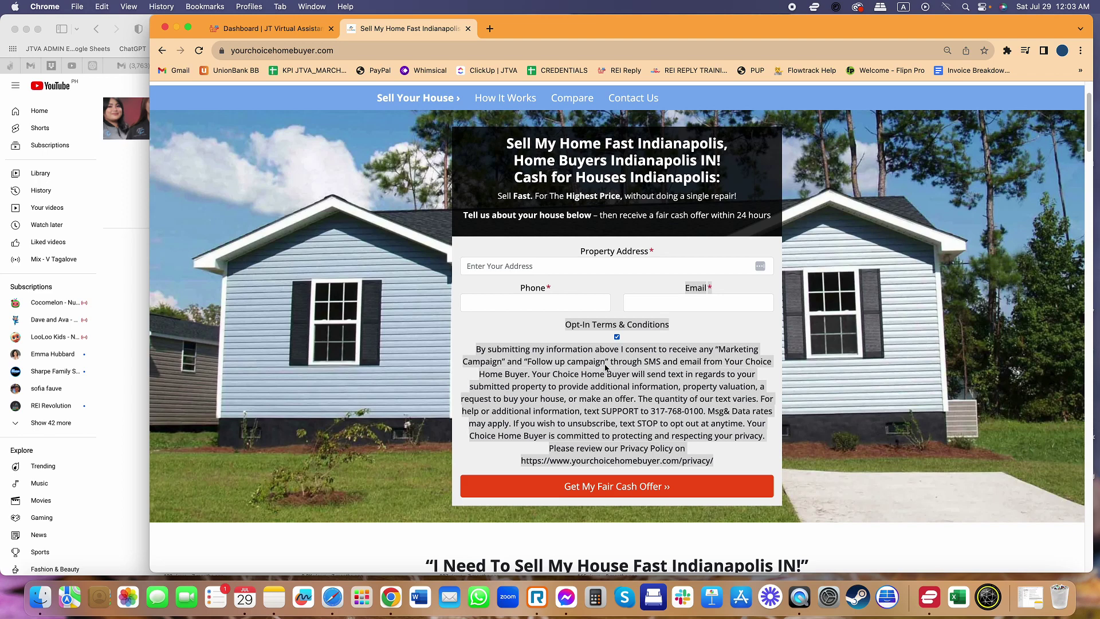
{"action": "left_click", "coordinate": [269, 28]}
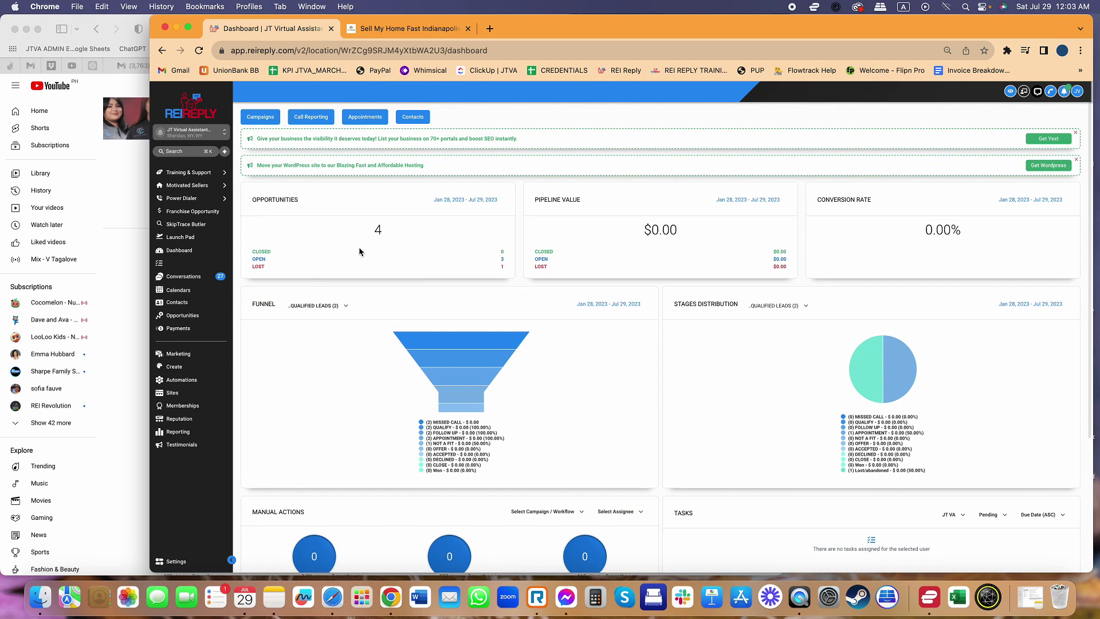
Start a new form from Sites > Forms > Builder with Add Form.
{"action": "left_click", "coordinate": [177, 393]}
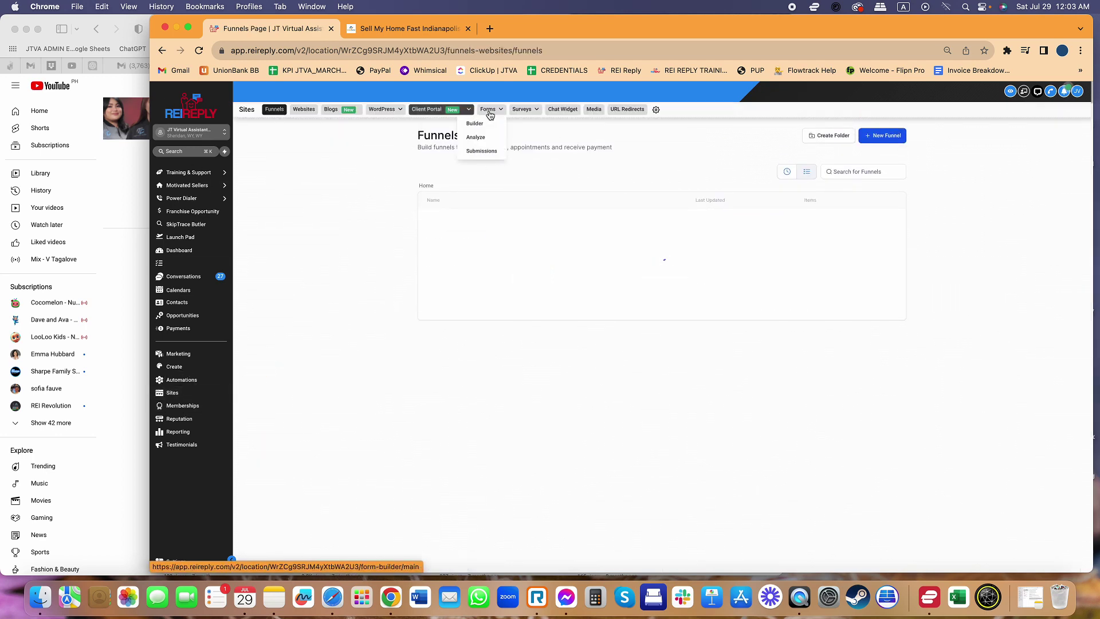
{"action": "left_click", "coordinate": [489, 110]}
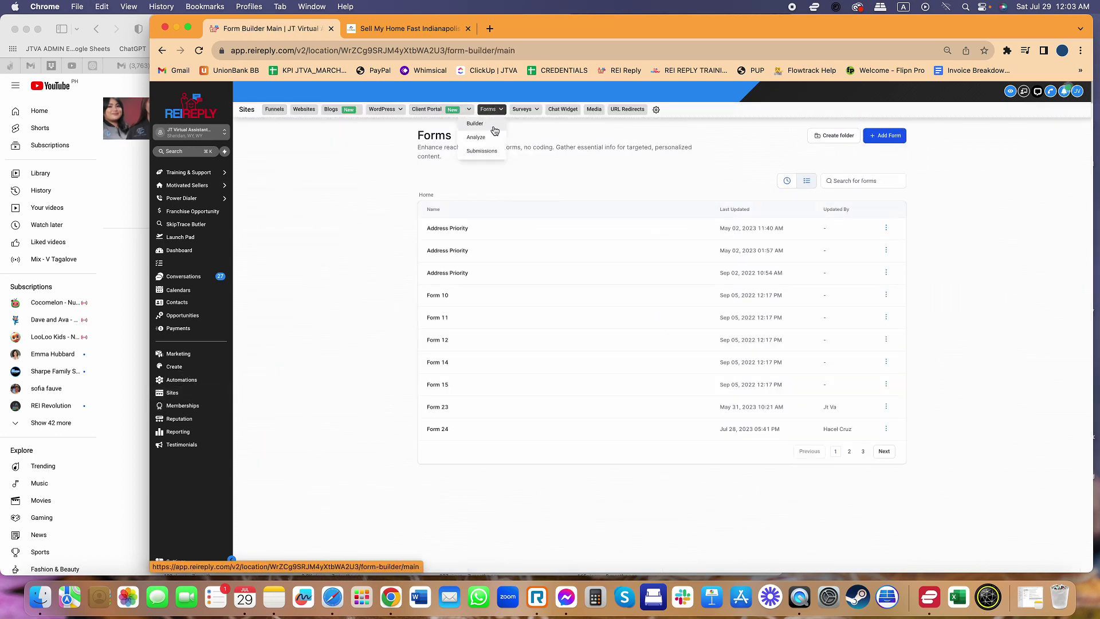
{"action": "left_click", "coordinate": [484, 124]}
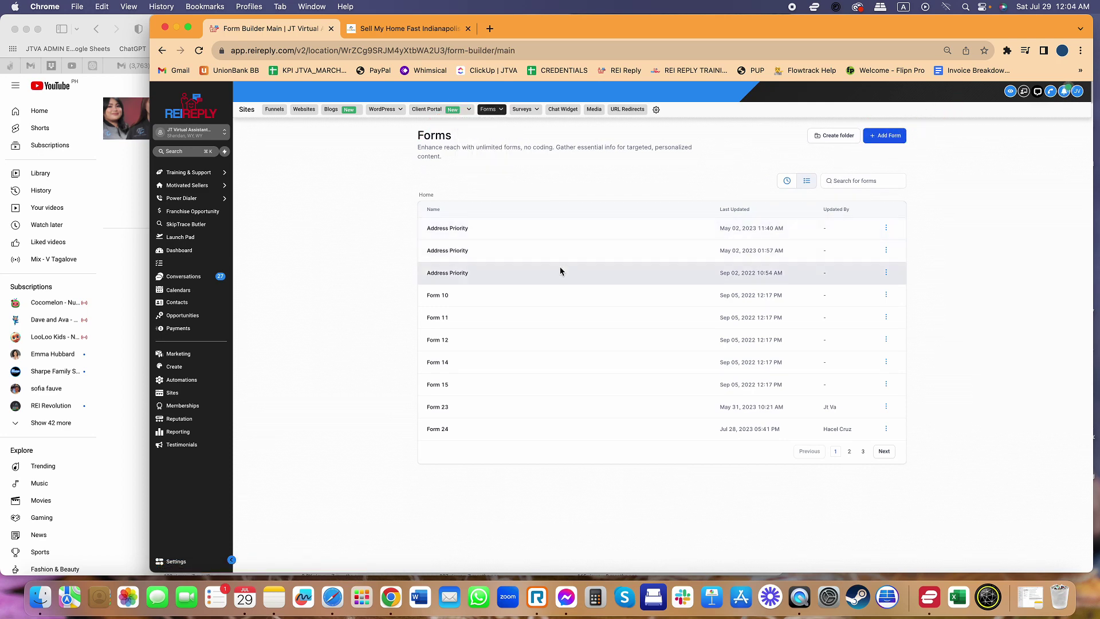
{"action": "left_click", "coordinate": [884, 140]}
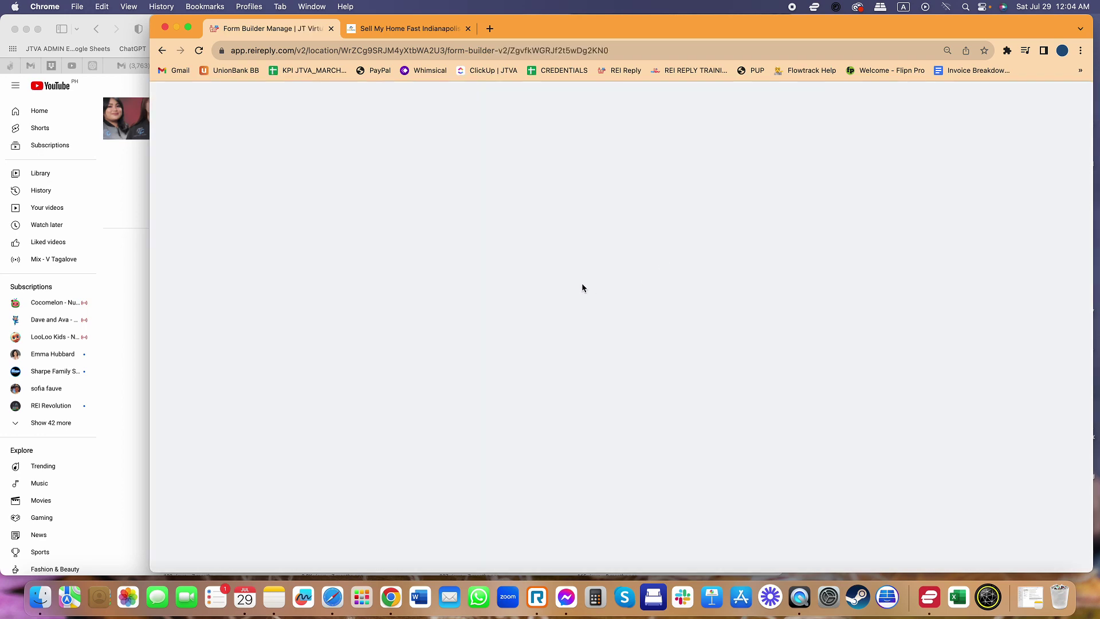
Select the example site's full consent paragraph, then return to the new Form 29.
{"action": "left_click", "coordinate": [441, 30]}
{"action": "left_click", "coordinate": [622, 338]}
{"action": "left_click_drag", "start_coordinate": [626, 341], "coordinate": [715, 466]}
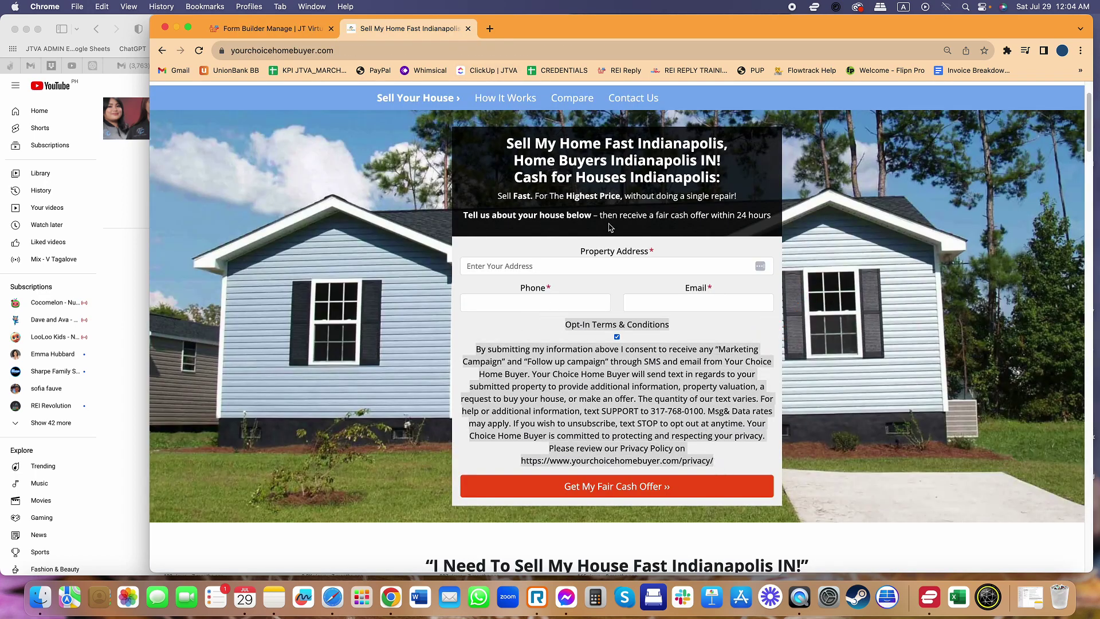
{"action": "left_click", "coordinate": [272, 29]}
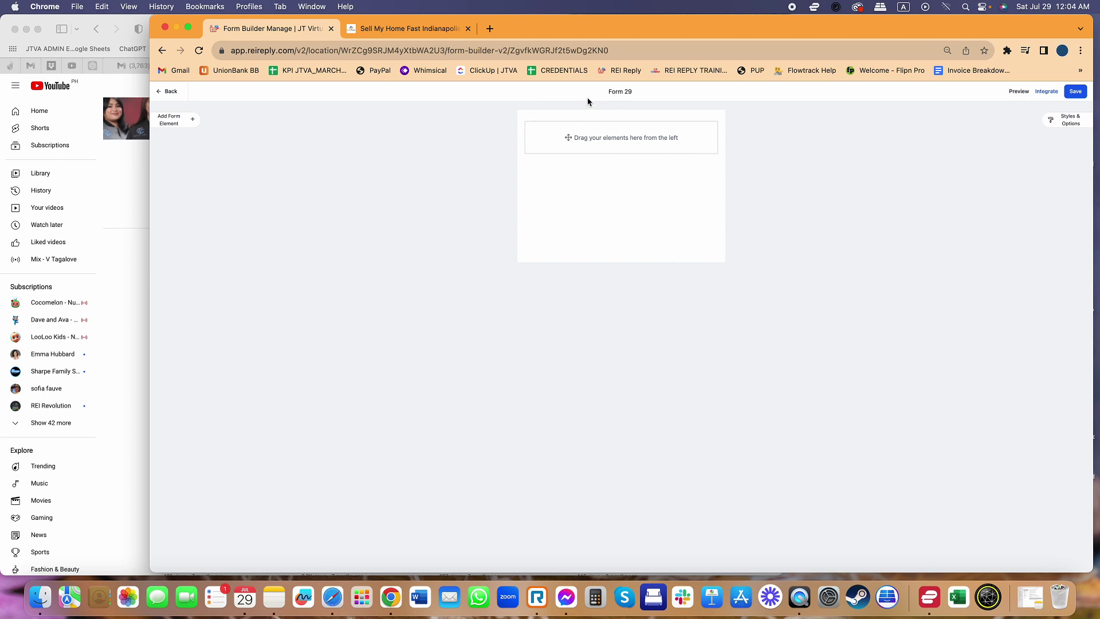
Add Full Name and Phone fields to Form 29 from the form elements list.
{"action": "left_click", "coordinate": [609, 91]}
{"action": "left_click", "coordinate": [626, 92]}
{"action": "left_click", "coordinate": [182, 120]}
{"action": "scroll", "coordinate": [213, 124], "scroll_direction": "right", "scroll_amount": 3}
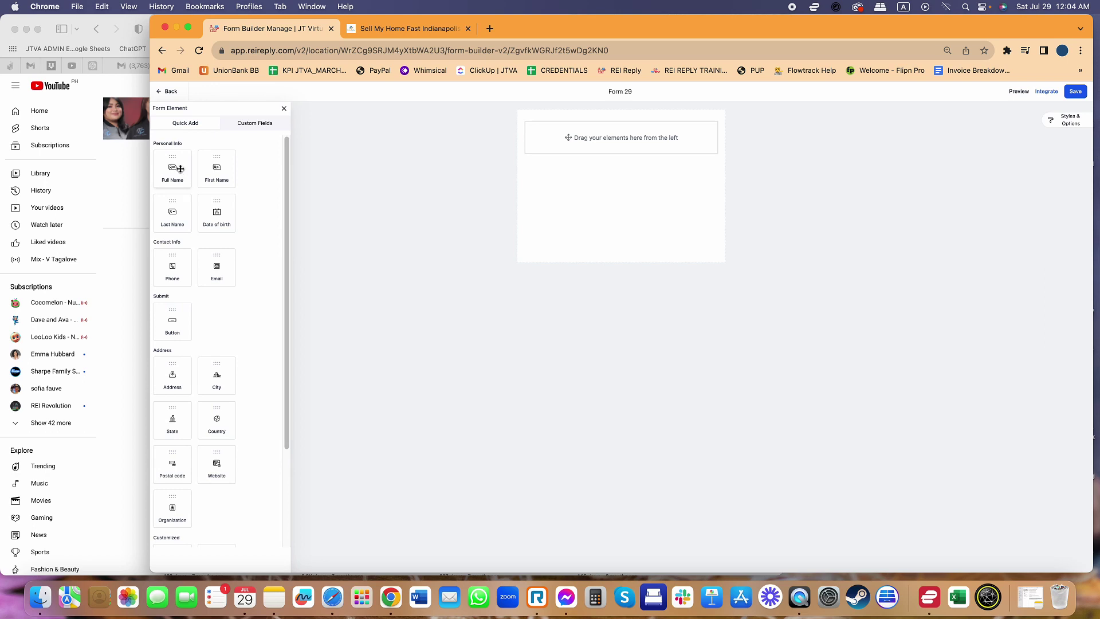
{"action": "left_click_drag", "start_coordinate": [175, 173], "coordinate": [615, 157]}
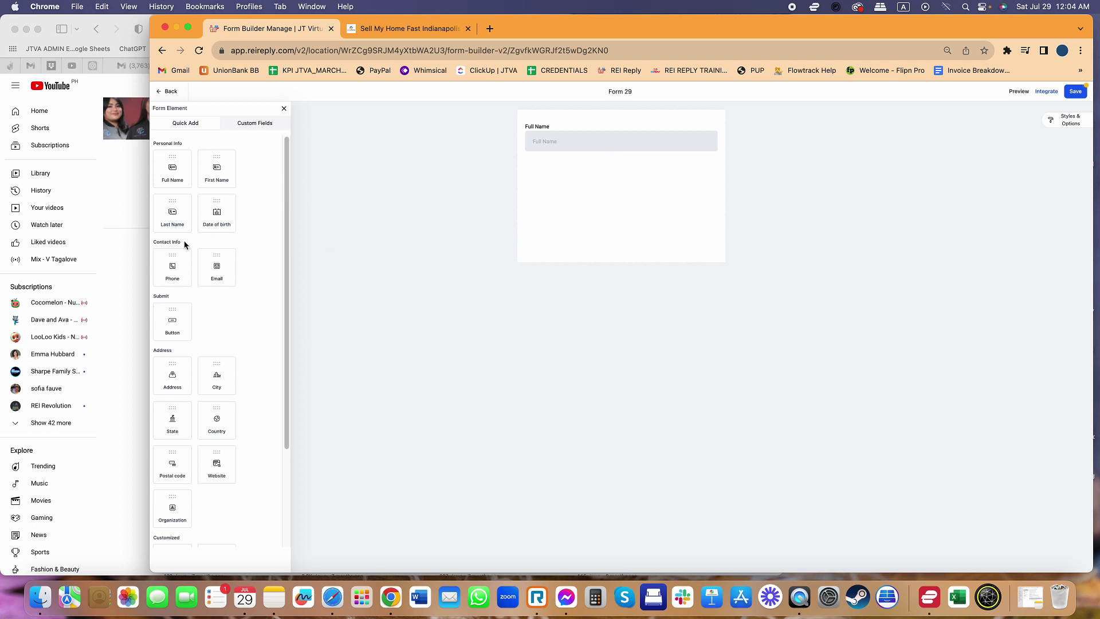
{"action": "left_click_drag", "start_coordinate": [172, 266], "coordinate": [533, 215]}
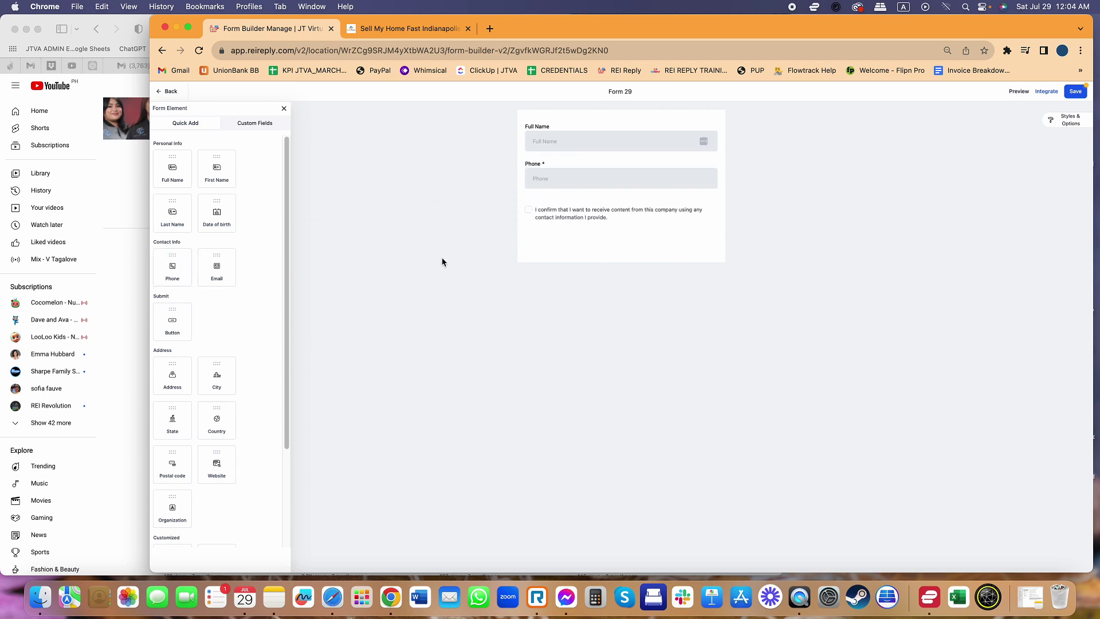
Reposition the consent checkbox block and add an Email field below Phone.
{"action": "left_click", "coordinate": [534, 210]}
{"action": "mouse_move", "coordinate": [605, 220]}
{"action": "left_mouse_down"}
{"action": "mouse_move", "coordinate": [557, 213]}
{"action": "mouse_move", "coordinate": [563, 220]}
{"action": "left_mouse_up"}
{"action": "left_click_drag", "start_coordinate": [221, 265], "coordinate": [534, 262]}
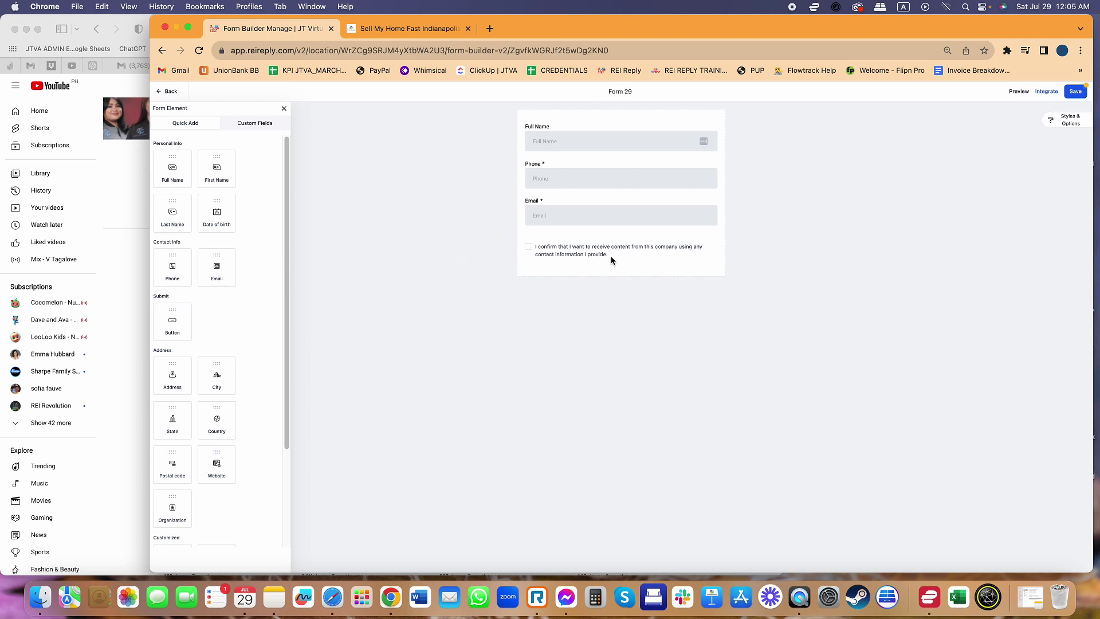
{"action": "scroll", "coordinate": [226, 304], "scroll_direction": "down", "scroll_amount": 5}
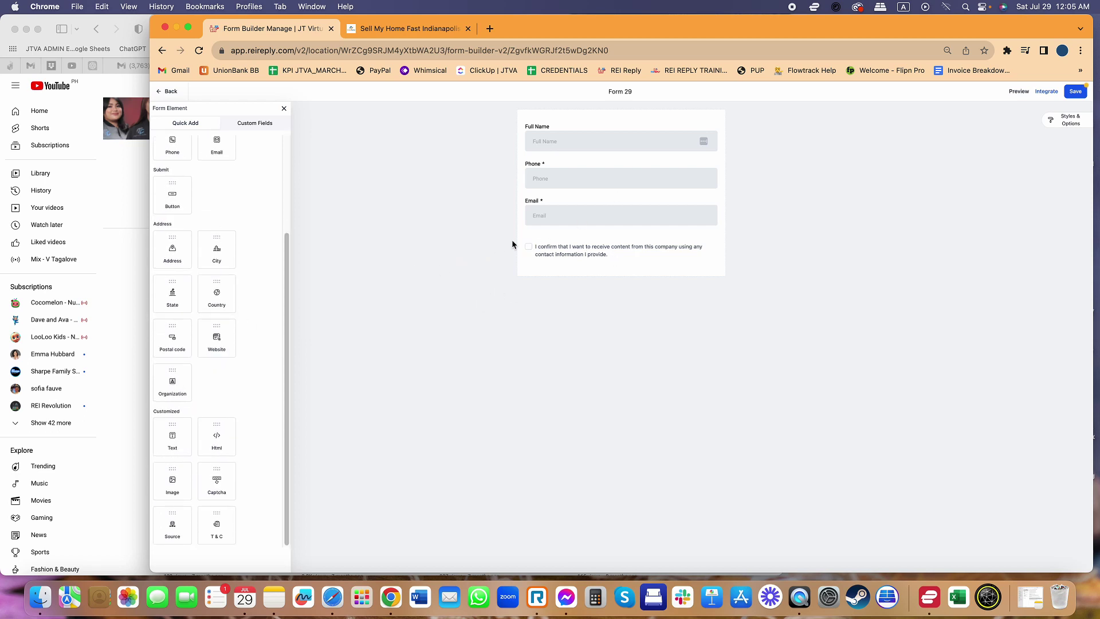
Open the consent checkbox's settings and select part of its text.
{"action": "left_click", "coordinate": [593, 255]}
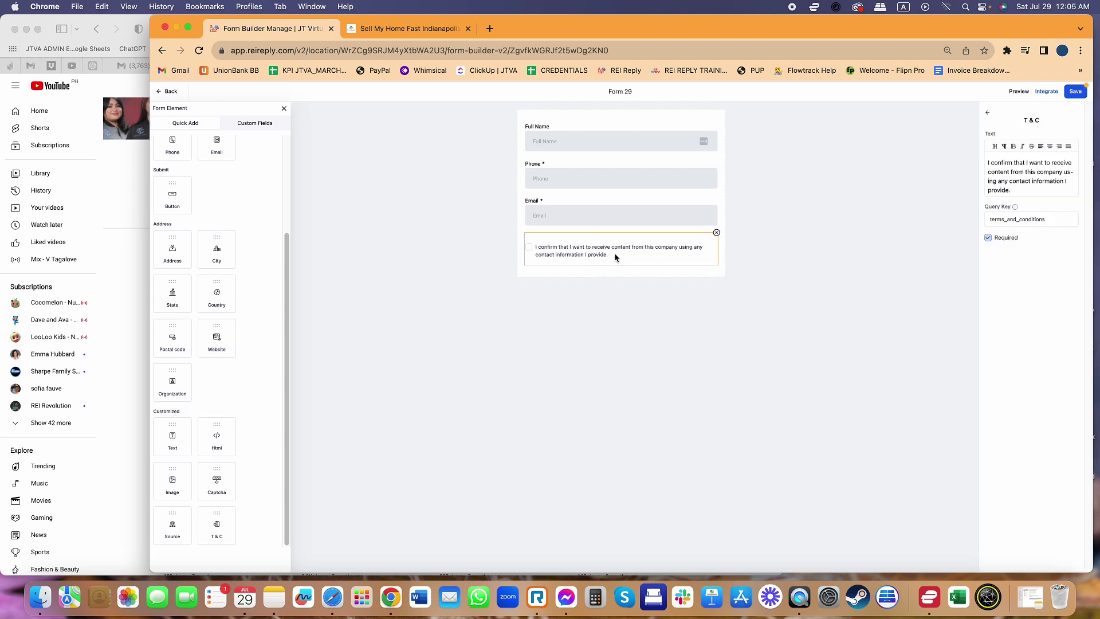
{"action": "left_click", "coordinate": [646, 127]}
{"action": "left_click", "coordinate": [781, 176]}
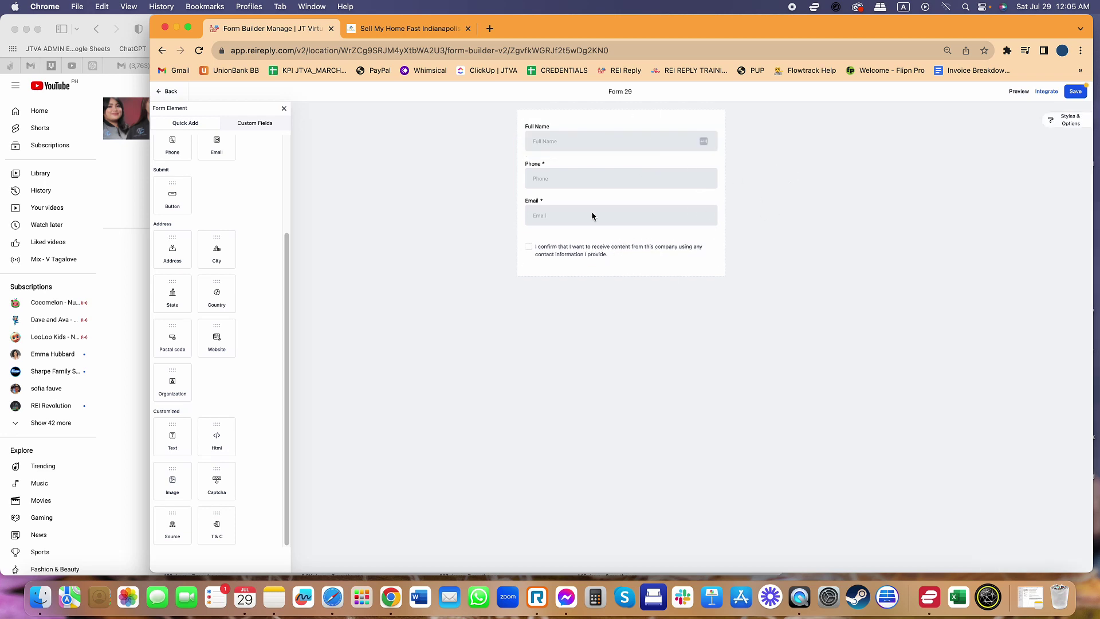
{"action": "left_click", "coordinate": [583, 247]}
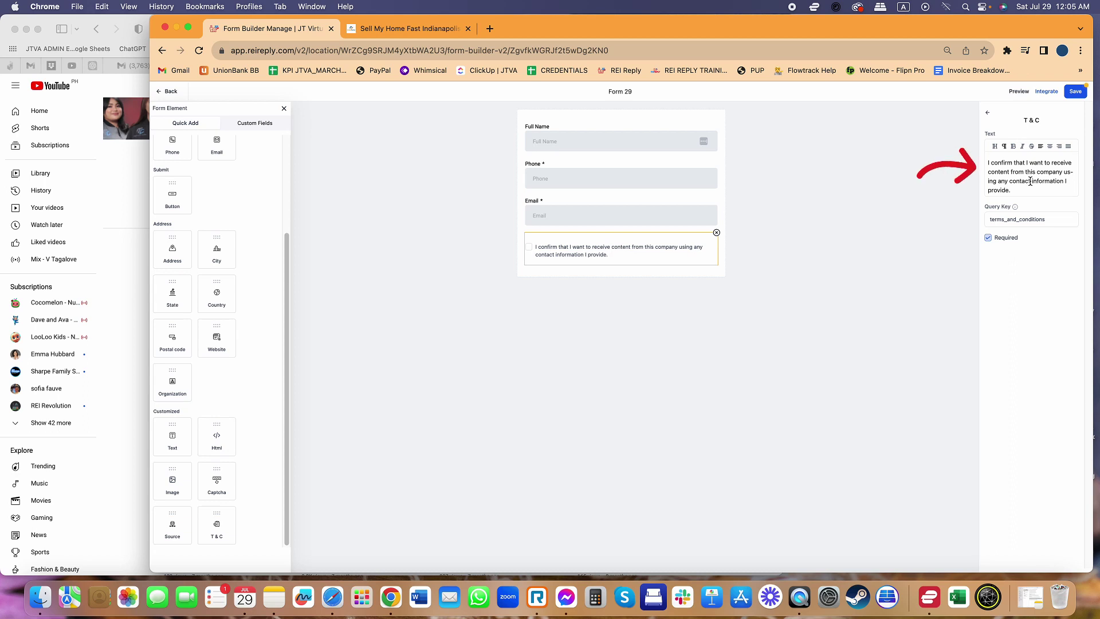
{"action": "left_click_drag", "start_coordinate": [1024, 182], "coordinate": [980, 161]}
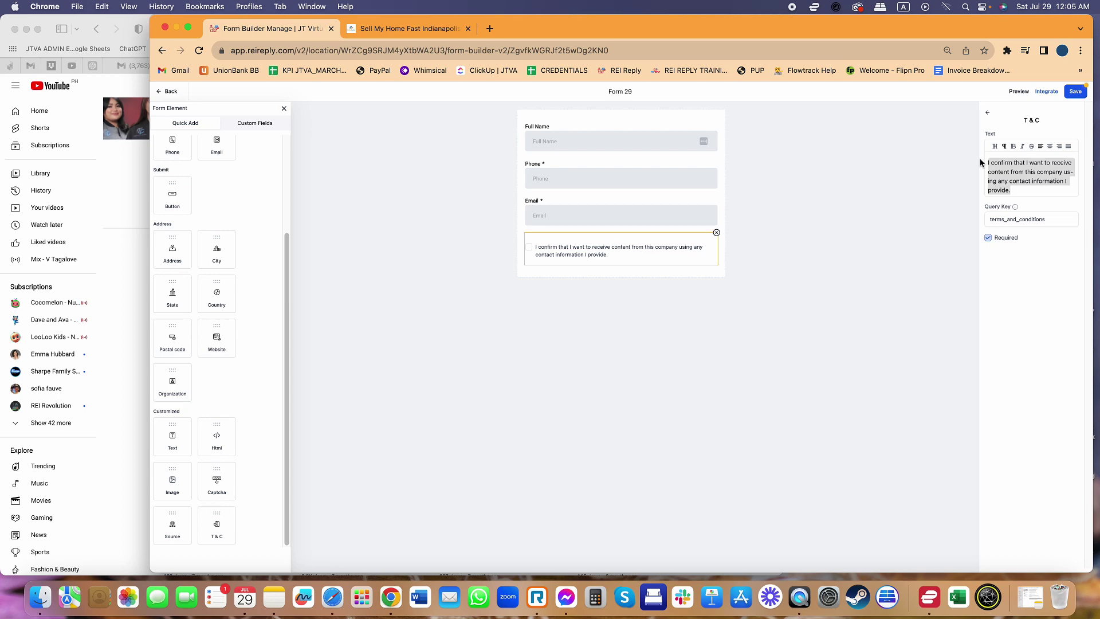
{"action": "left_click", "coordinate": [854, 245]}
{"action": "left_click", "coordinate": [642, 255]}
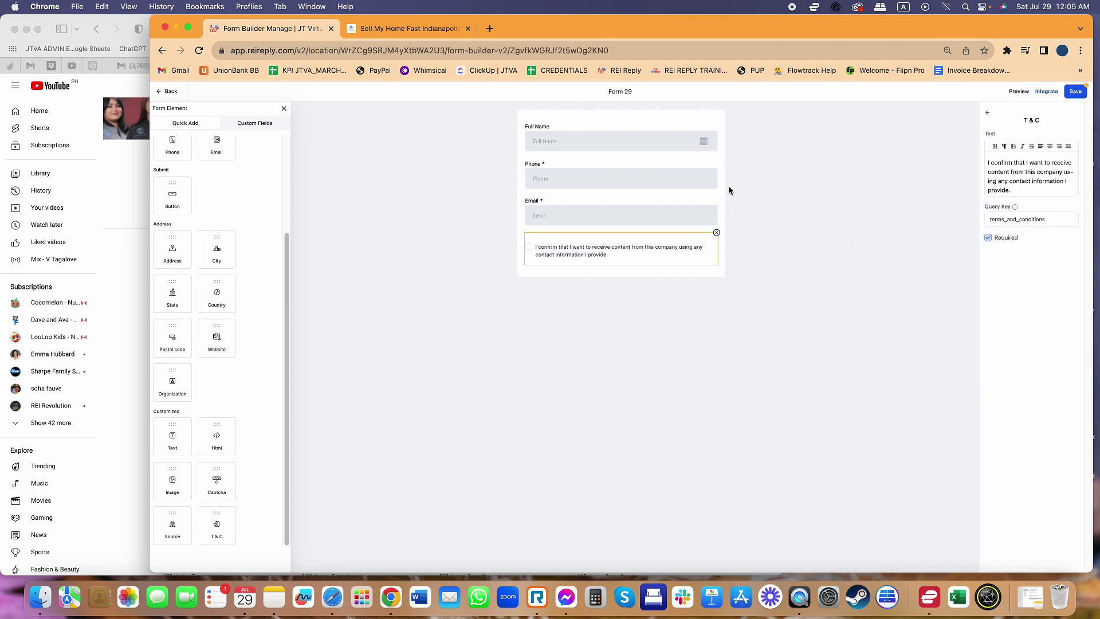
Switch to the yourchoicehomebuyer.com site and select its opt-in terms paragraph.
{"action": "left_click", "coordinate": [423, 33]}
{"action": "scroll", "coordinate": [617, 344], "scroll_direction": "down", "scroll_amount": 2}
{"action": "left_click_drag", "start_coordinate": [698, 408], "coordinate": [462, 273]}
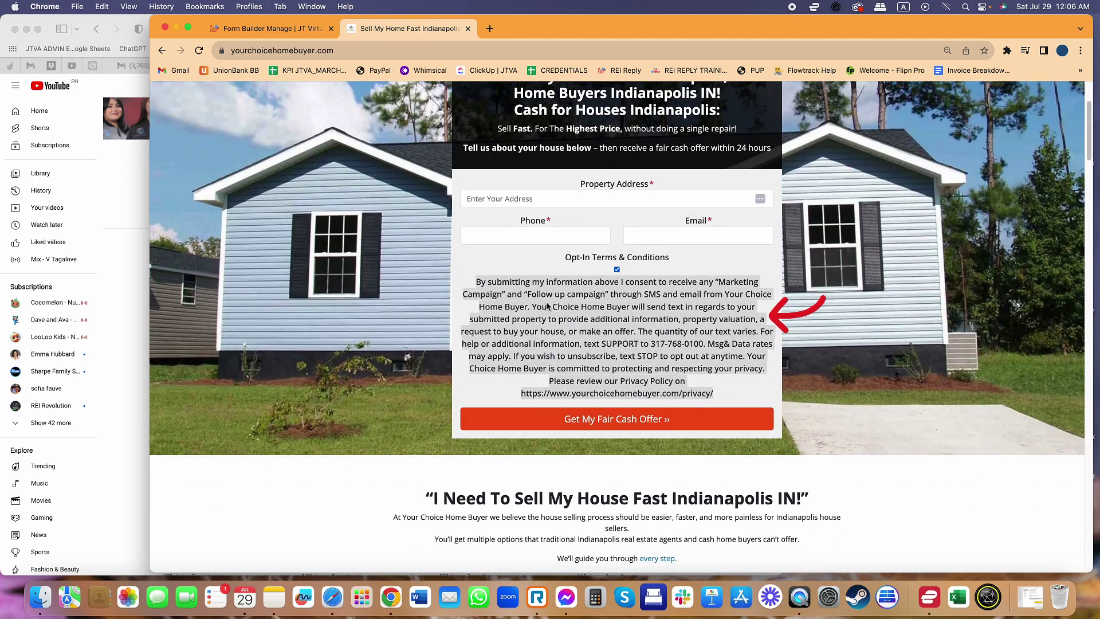
Reload the example site, then select Form 29's T&C consent checkbox for editing.
{"action": "key", "text": "super+r"}
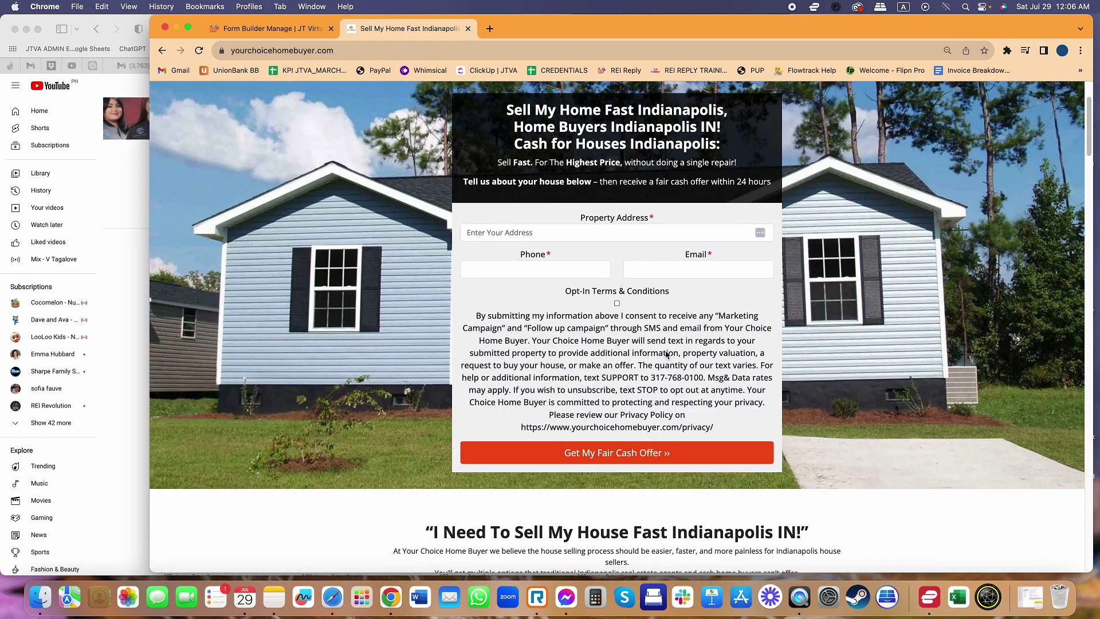
{"action": "left_click", "coordinate": [286, 29]}
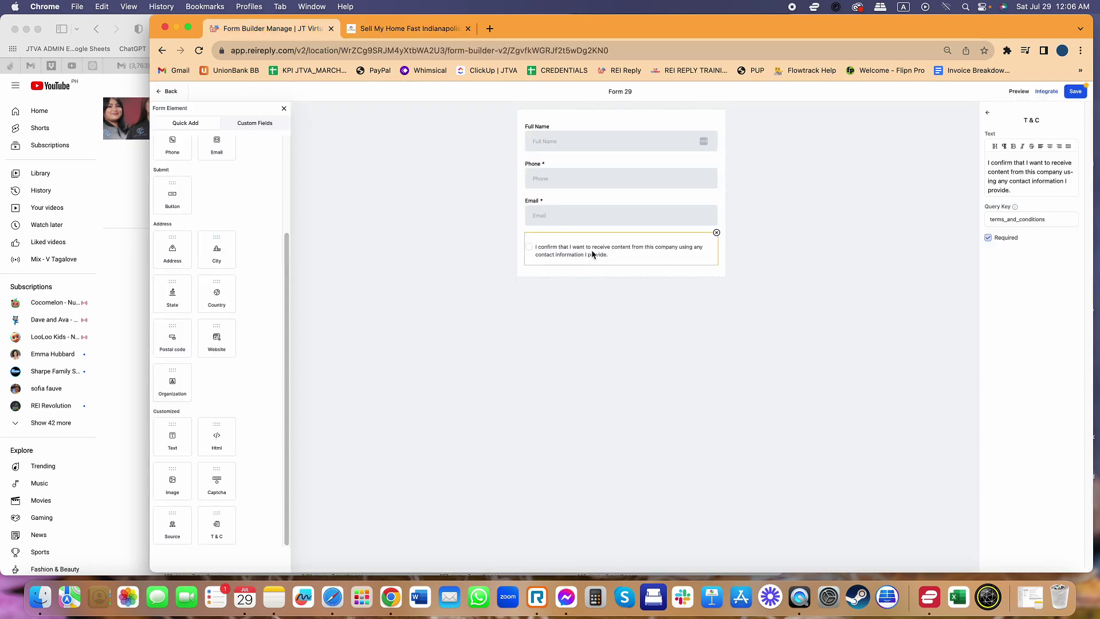
{"action": "left_click", "coordinate": [530, 249]}
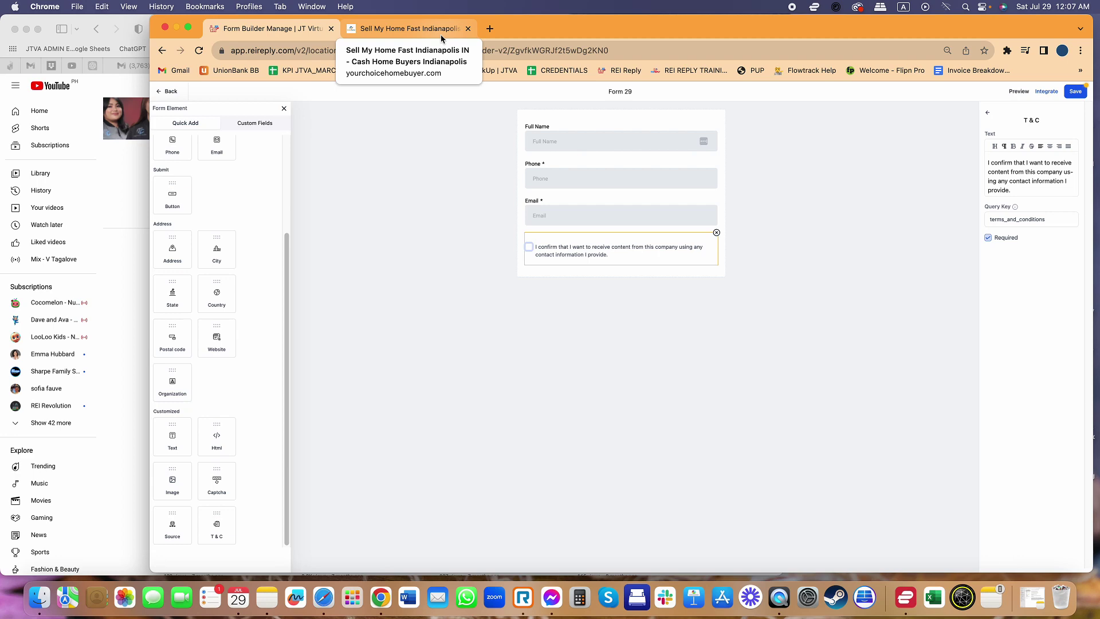
Read the A2P 10 DLC guide's WEBSITE OPT-IN FORM section and TCPA 8-step formula.
{"action": "key", "text": "super+Tab"}
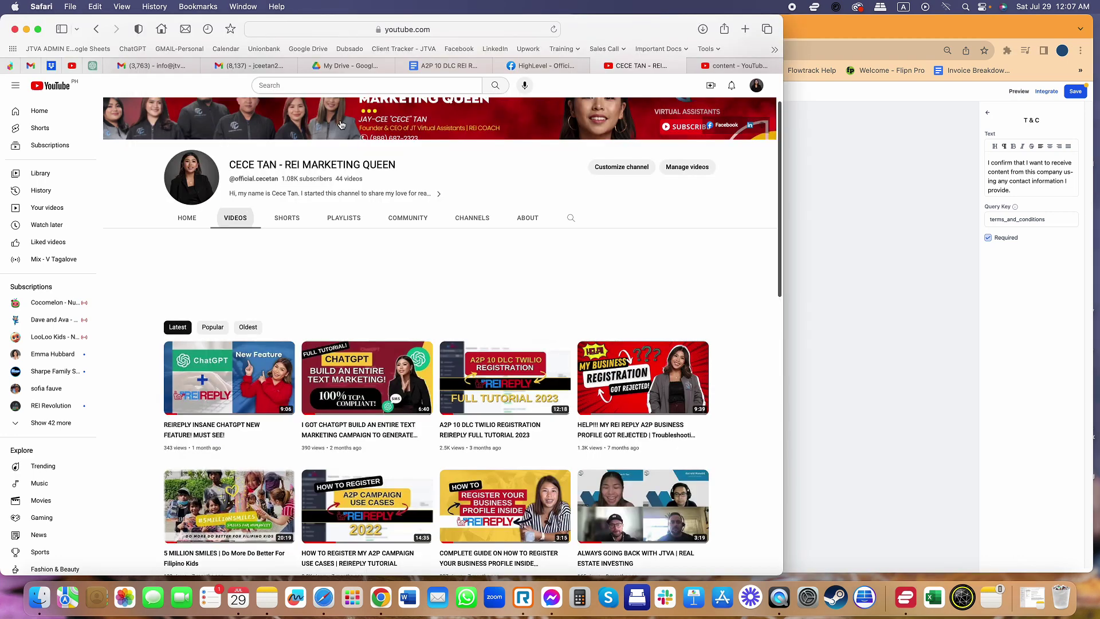
{"action": "left_click", "coordinate": [436, 66]}
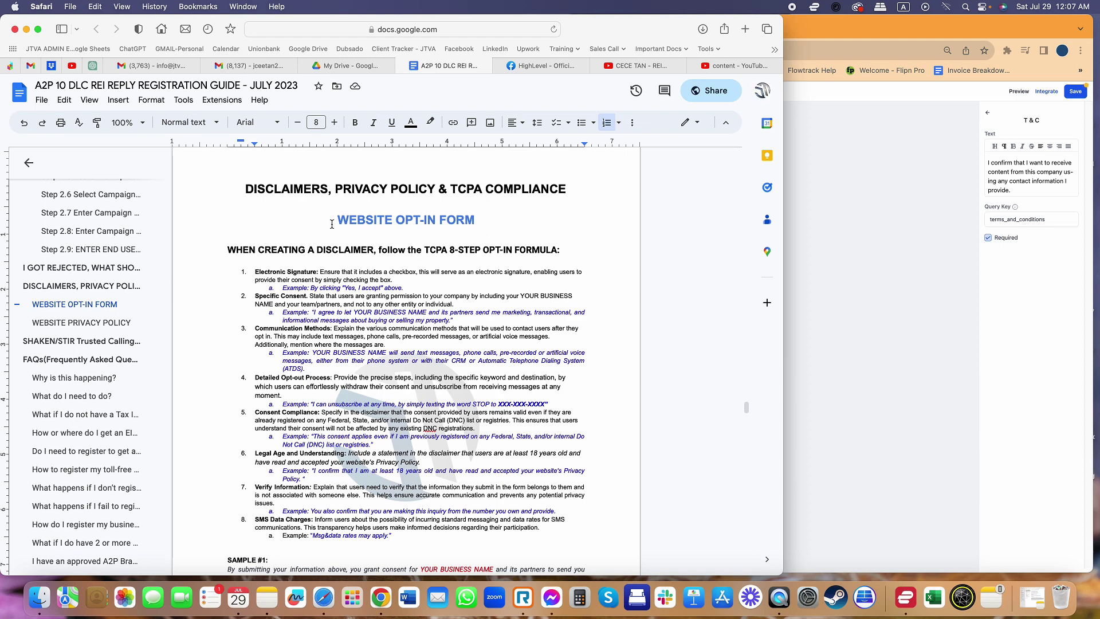
{"action": "left_click_drag", "start_coordinate": [332, 224], "coordinate": [480, 226]}
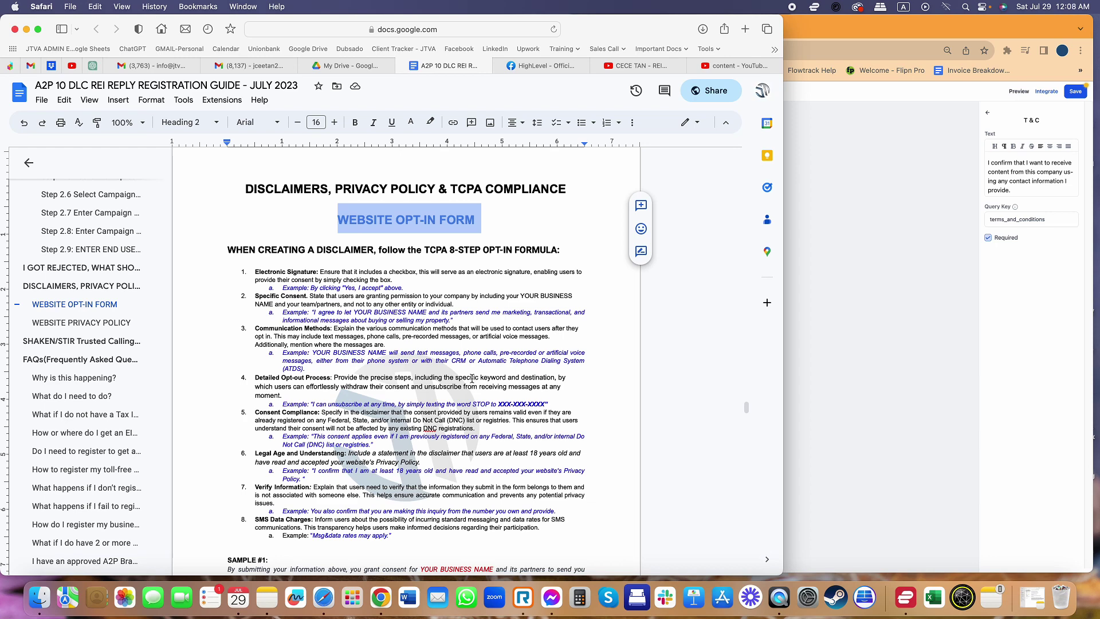
{"action": "left_click_drag", "start_coordinate": [424, 250], "coordinate": [459, 250]}
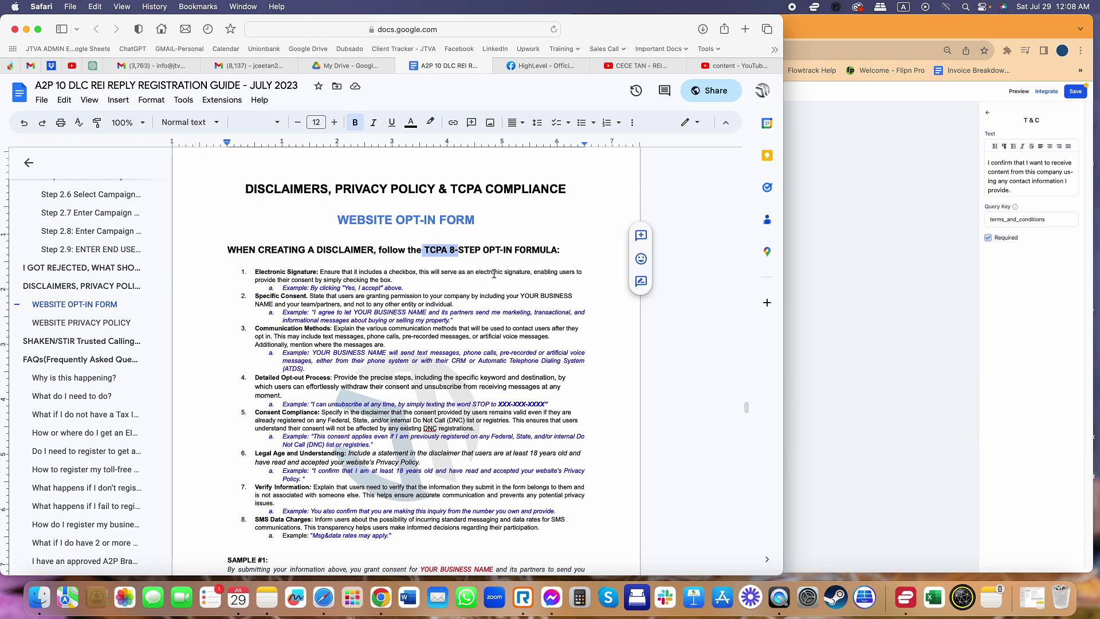
{"action": "left_click", "coordinate": [802, 281]}
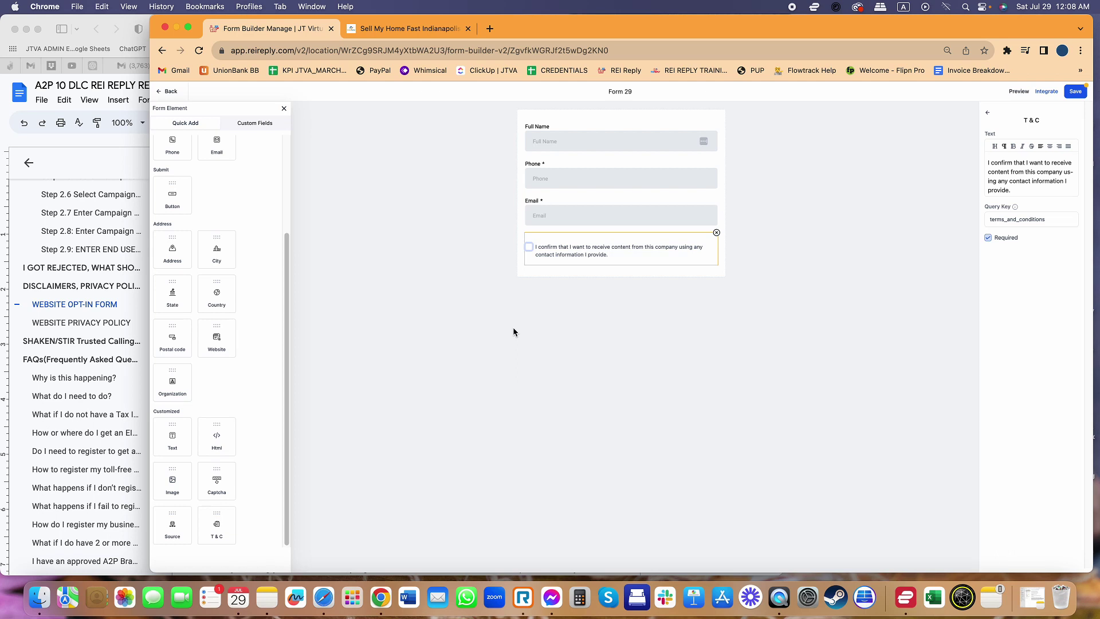
Highlight the 8-step list's Electronic Signature step and compare it with Form 29's T&C checkbox.
{"action": "left_click", "coordinate": [95, 165]}
{"action": "left_click", "coordinate": [274, 280]}
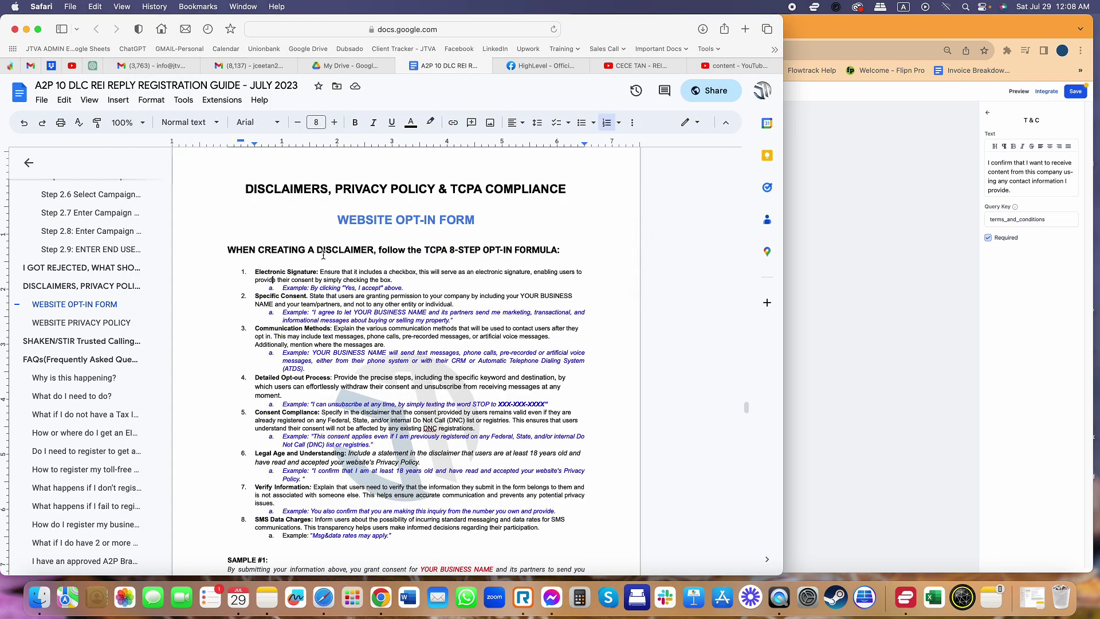
{"action": "left_click_drag", "start_coordinate": [254, 275], "coordinate": [401, 536]}
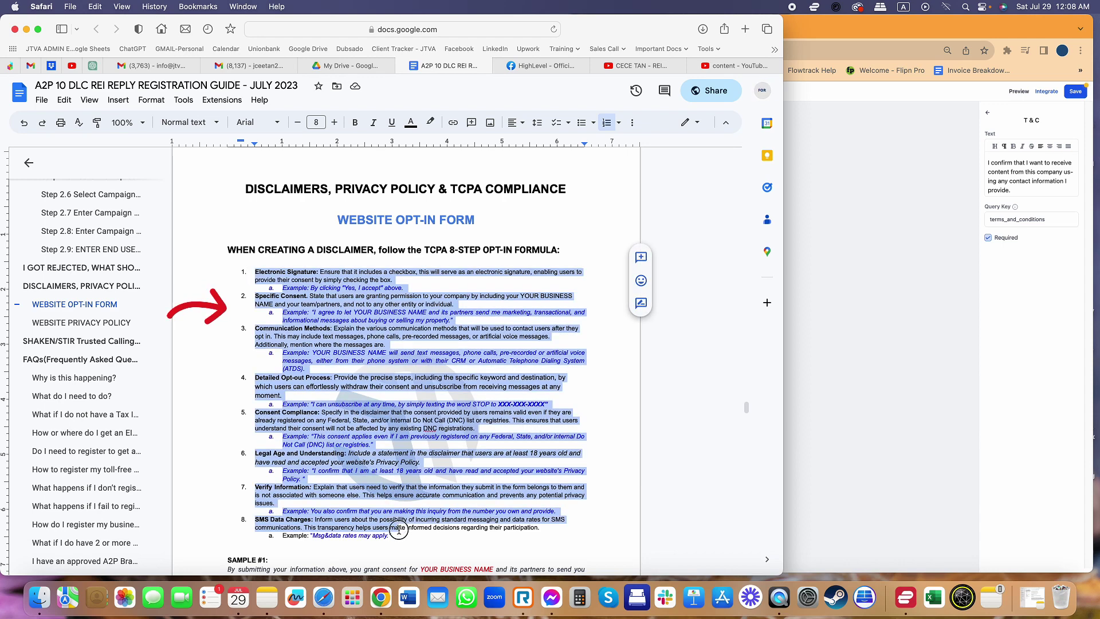
{"action": "left_click", "coordinate": [311, 306]}
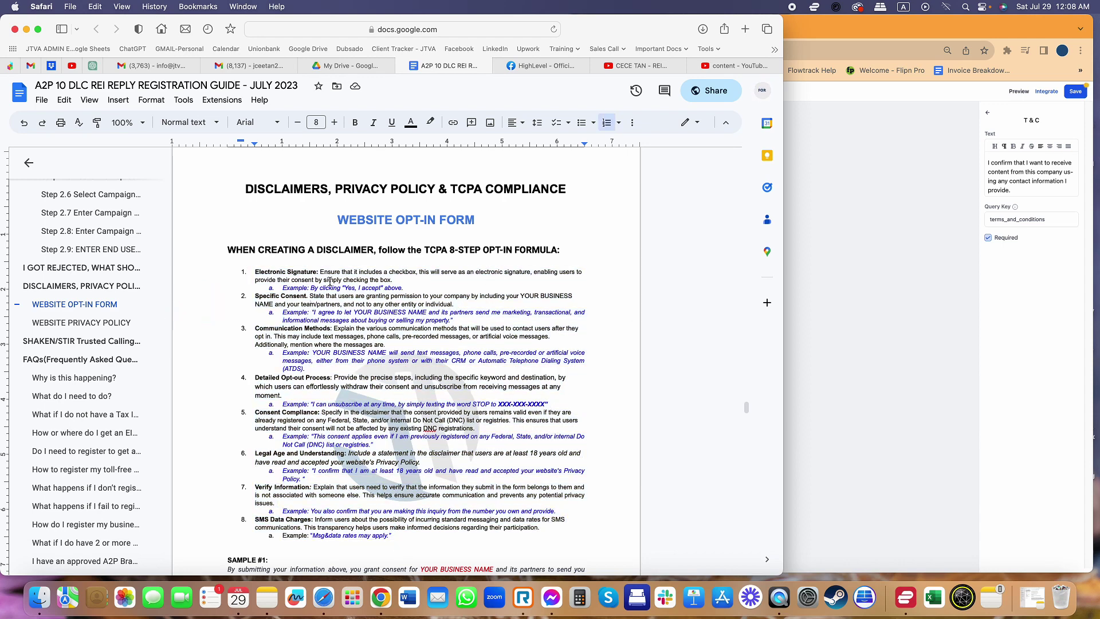
{"action": "left_click_drag", "start_coordinate": [271, 273], "coordinate": [397, 283]}
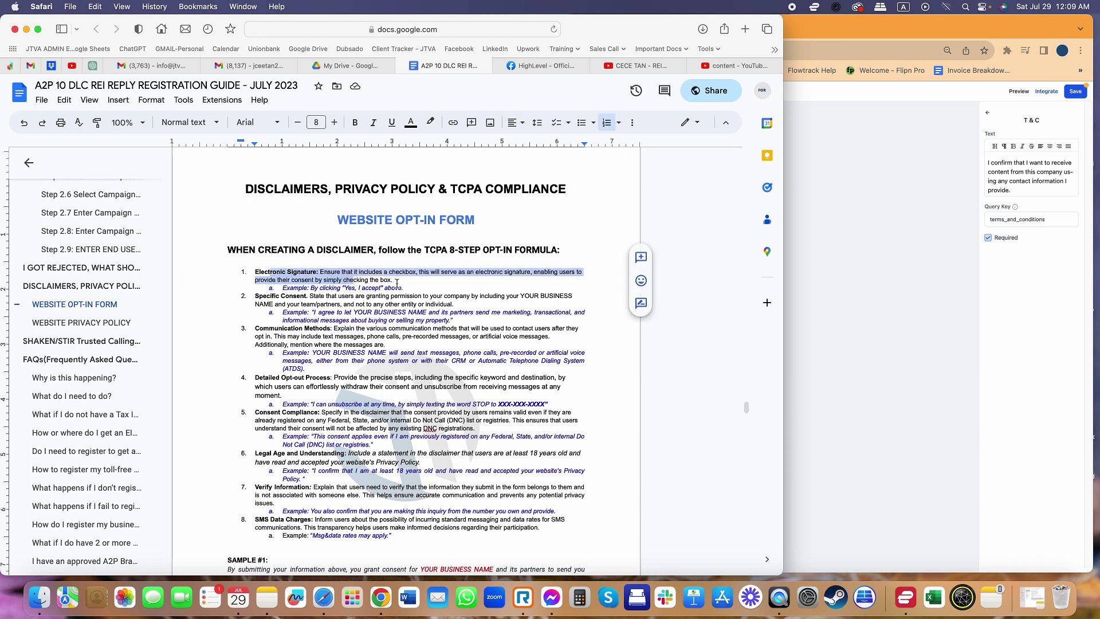
{"action": "left_click", "coordinate": [818, 167]}
{"action": "left_click", "coordinate": [529, 246]}
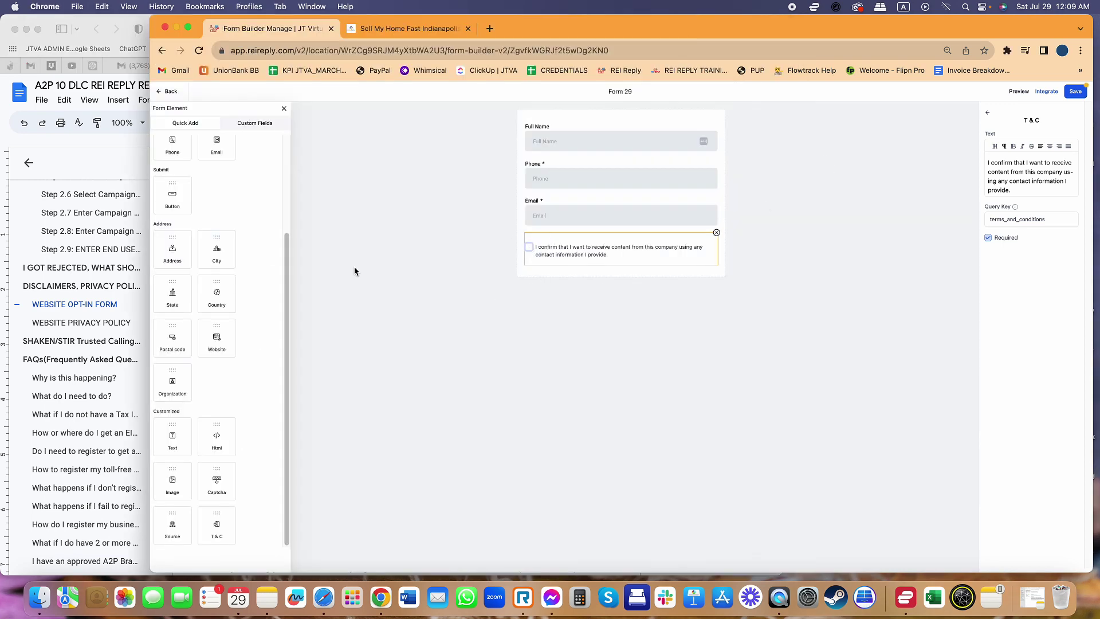
{"action": "left_click", "coordinate": [122, 179]}
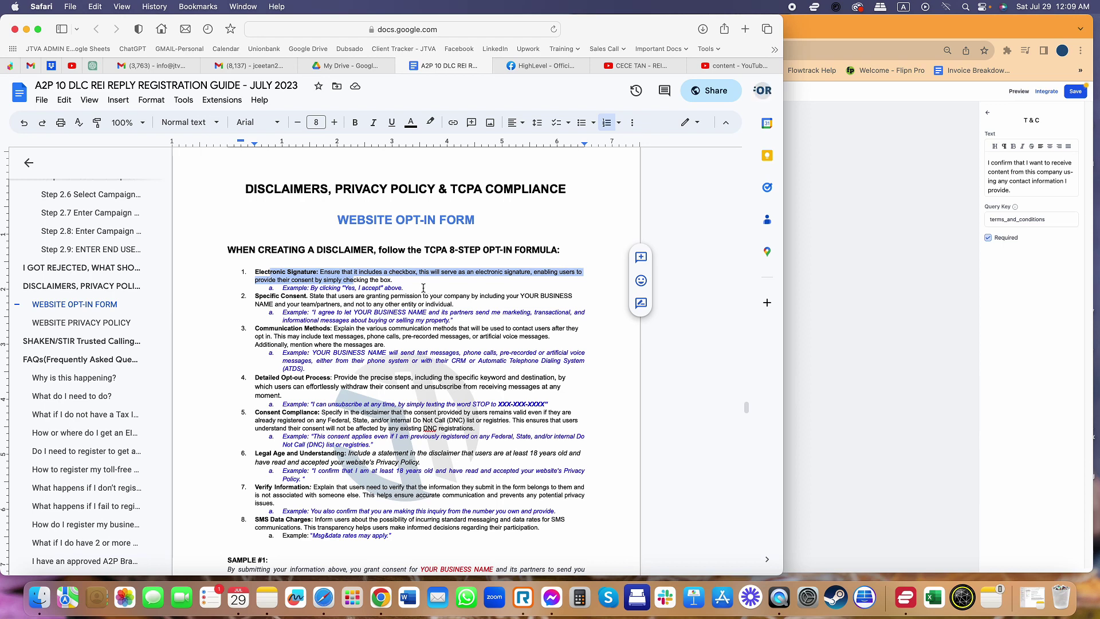
Highlight step 1's Yes, I accept example and step 2's business-name consent, comparing with the live page's company name.
{"action": "key", "text": "super+Tab"}
{"action": "left_click", "coordinate": [128, 172]}
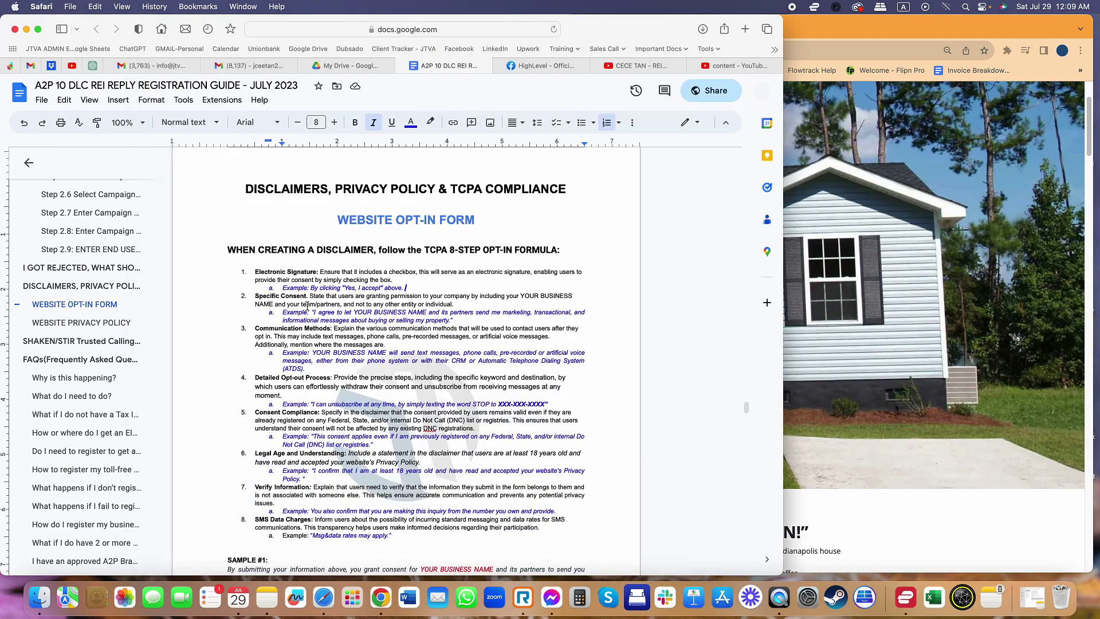
{"action": "left_click_drag", "start_coordinate": [311, 287], "coordinate": [404, 288]}
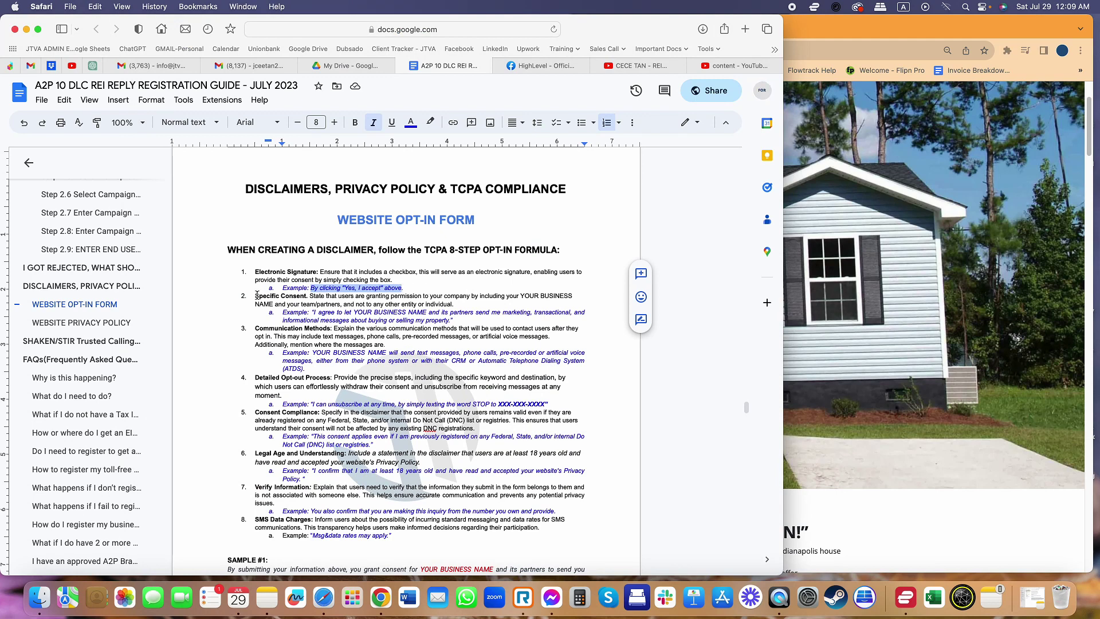
{"action": "left_click_drag", "start_coordinate": [256, 296], "coordinate": [309, 296]}
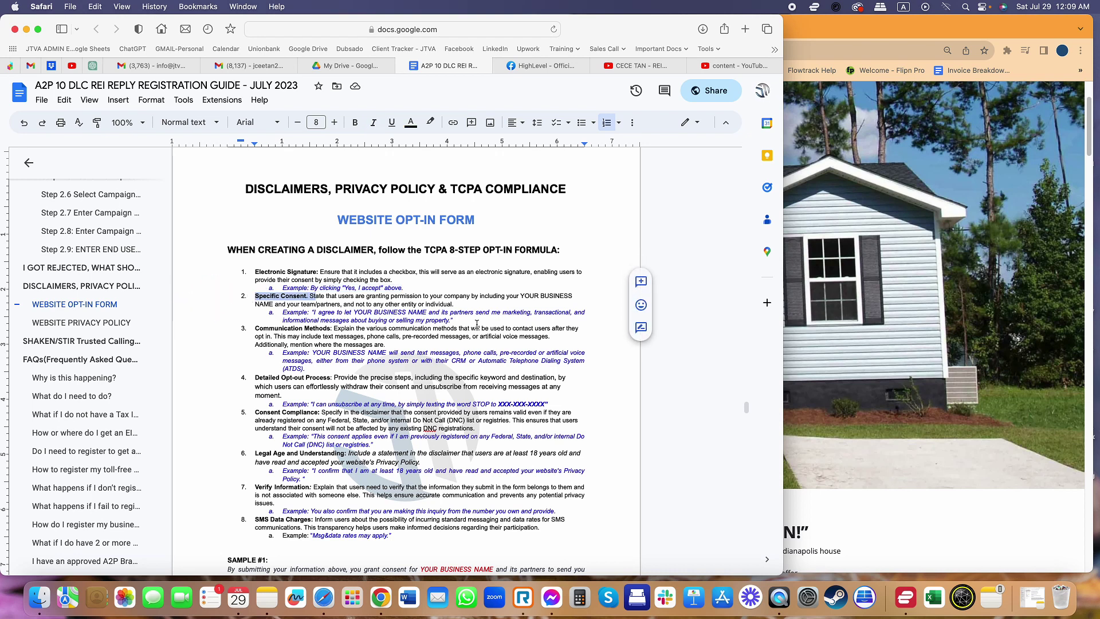
{"action": "left_click_drag", "start_coordinate": [521, 295], "coordinate": [580, 301]}
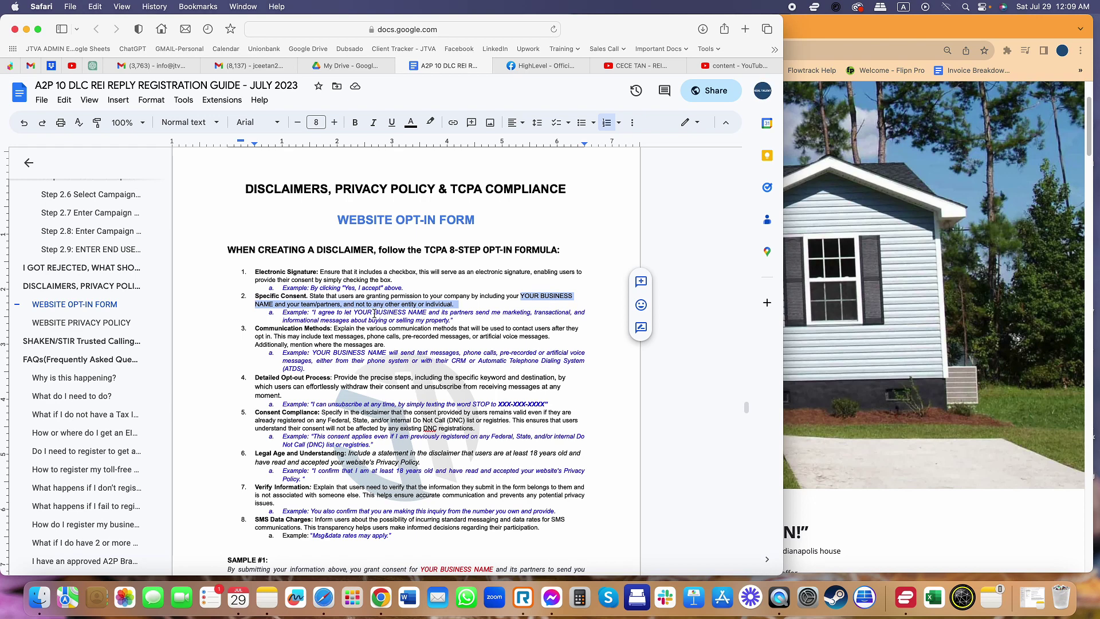
{"action": "left_click", "coordinate": [448, 312]}
{"action": "left_click", "coordinate": [817, 323]}
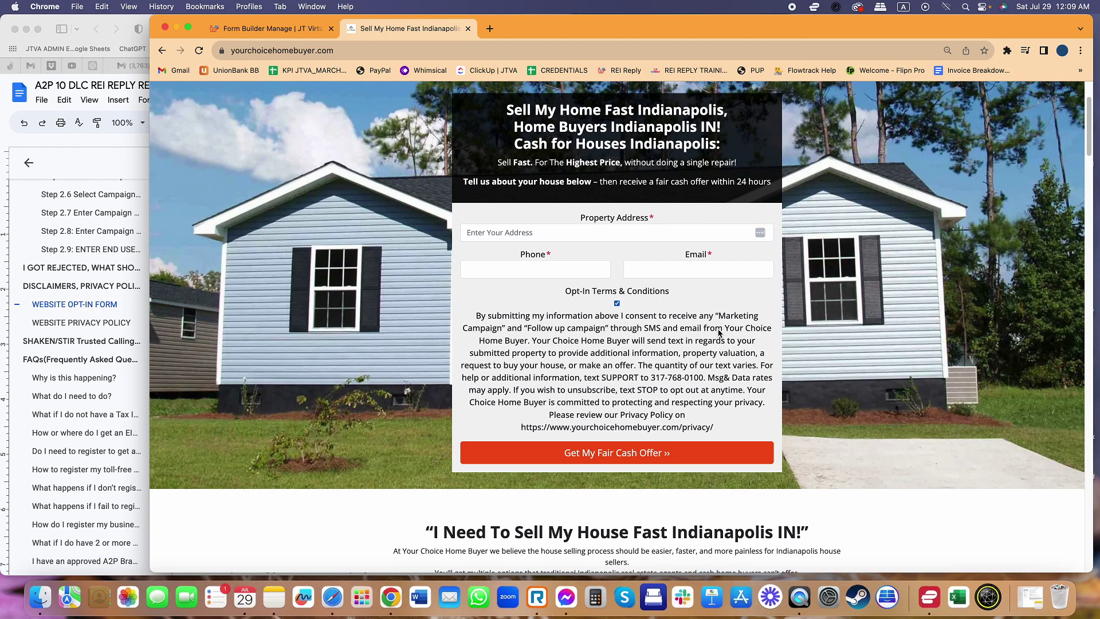
{"action": "left_click_drag", "start_coordinate": [723, 328], "coordinate": [530, 344]}
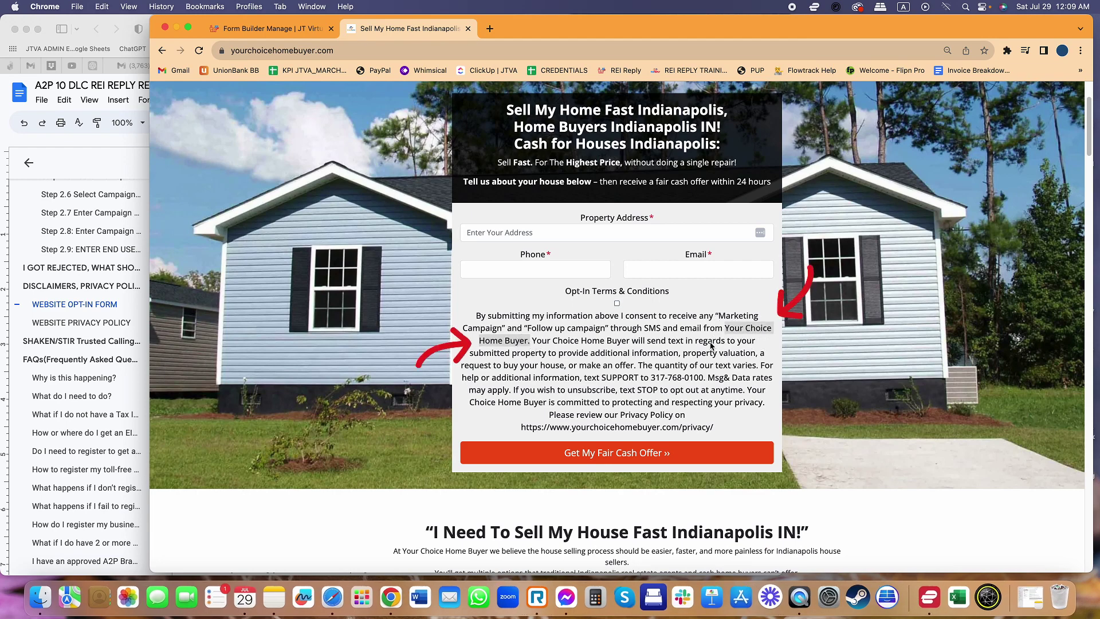
{"action": "left_click", "coordinate": [115, 178]}
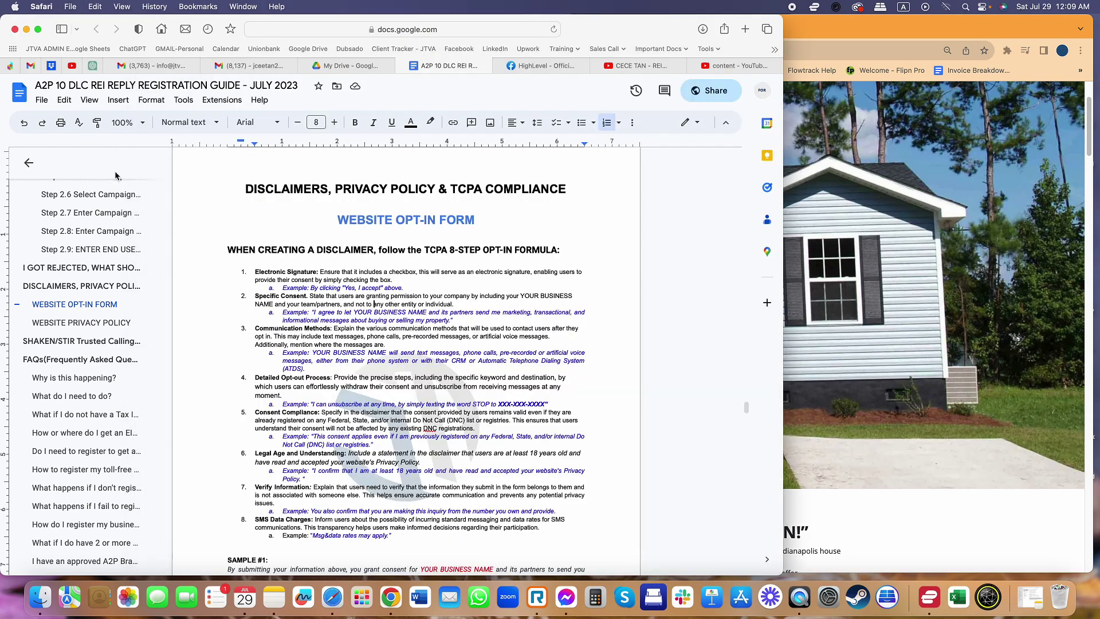
{"action": "triple_click", "coordinate": [377, 320]}
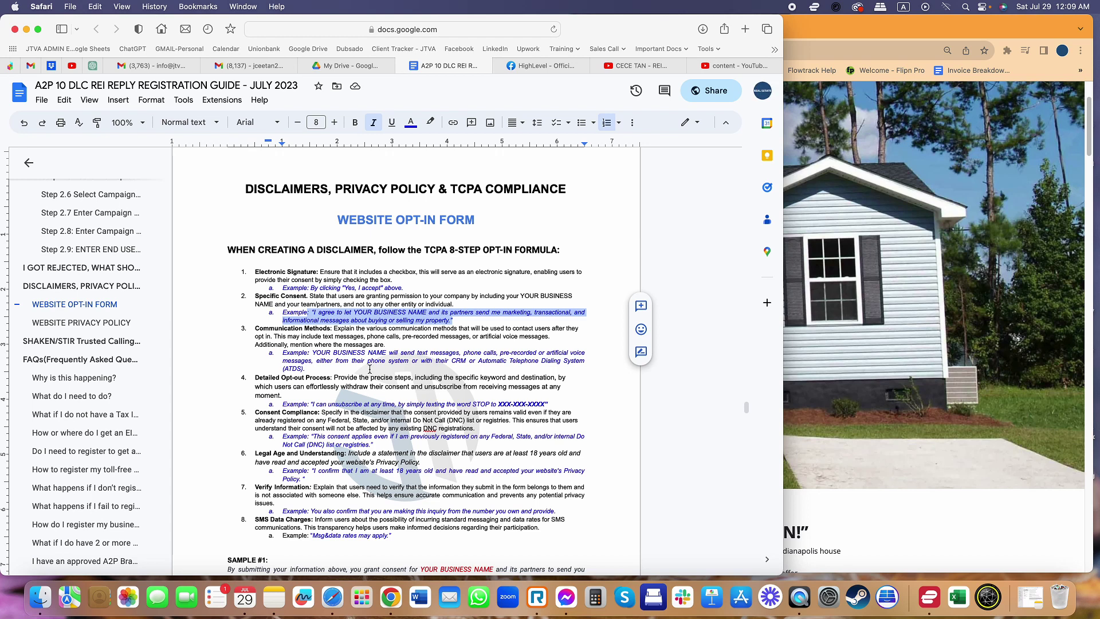
{"action": "mouse_move", "coordinate": [274, 328]}
{"action": "left_mouse_down"}
{"action": "mouse_move", "coordinate": [352, 330]}
{"action": "mouse_move", "coordinate": [339, 328]}
{"action": "left_mouse_up"}
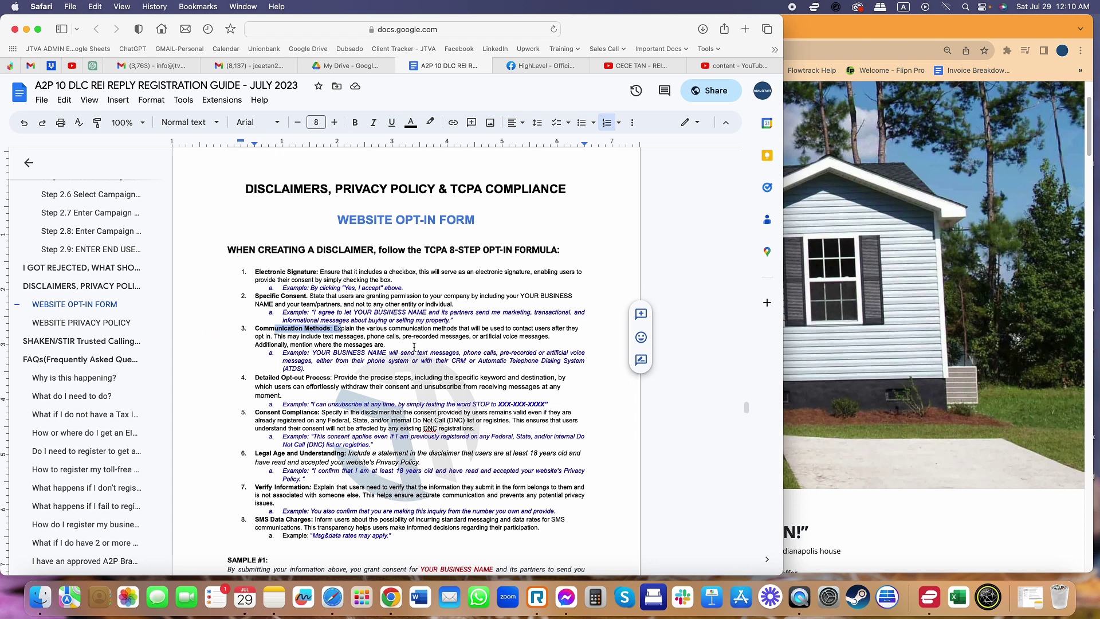
{"action": "left_click_drag", "start_coordinate": [384, 345], "coordinate": [312, 336]}
{"action": "left_click", "coordinate": [311, 336]}
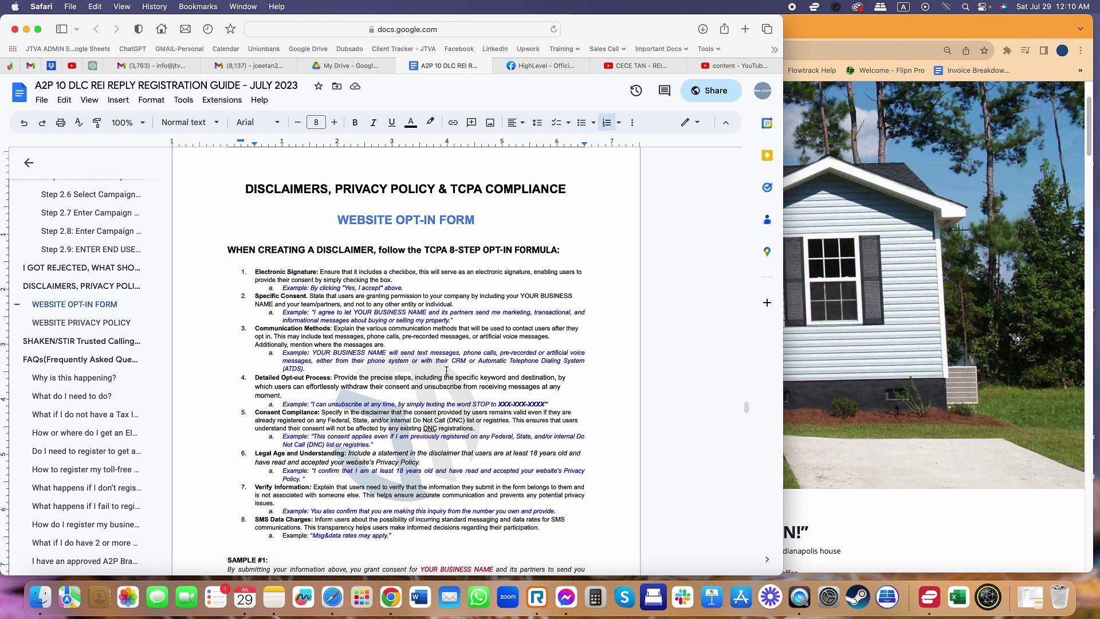
{"action": "triple_click", "coordinate": [312, 356]}
{"action": "left_click", "coordinate": [344, 369]}
{"action": "scroll", "coordinate": [343, 369], "scroll_direction": "down", "scroll_amount": 1}
{"action": "left_click", "coordinate": [345, 363]}
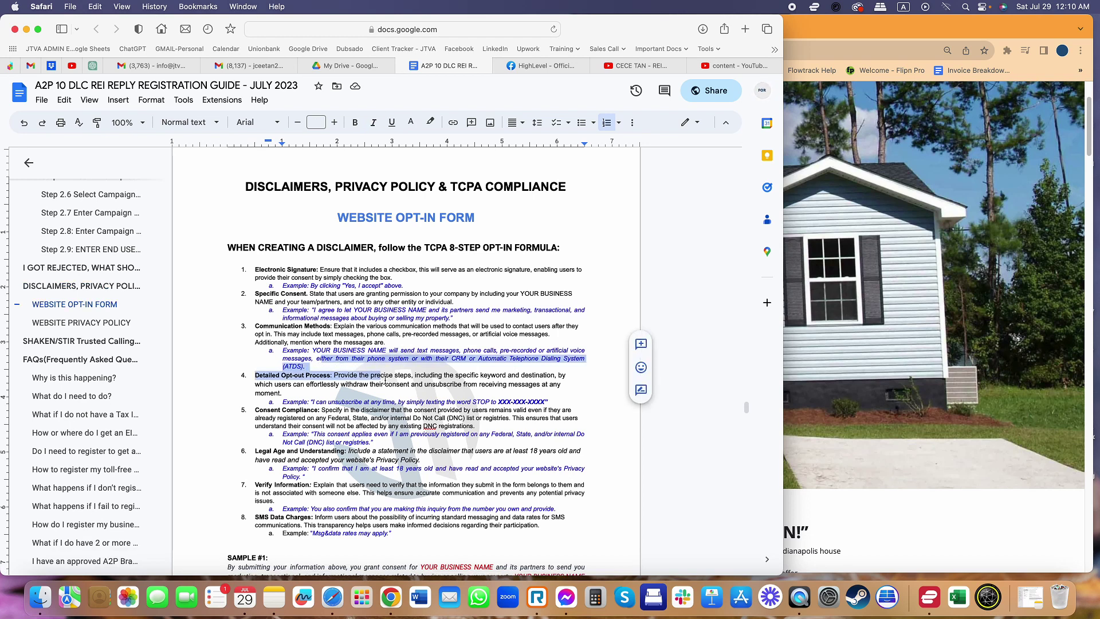
{"action": "left_click", "coordinate": [412, 365]}
{"action": "left_click_drag", "start_coordinate": [479, 359], "coordinate": [574, 359]}
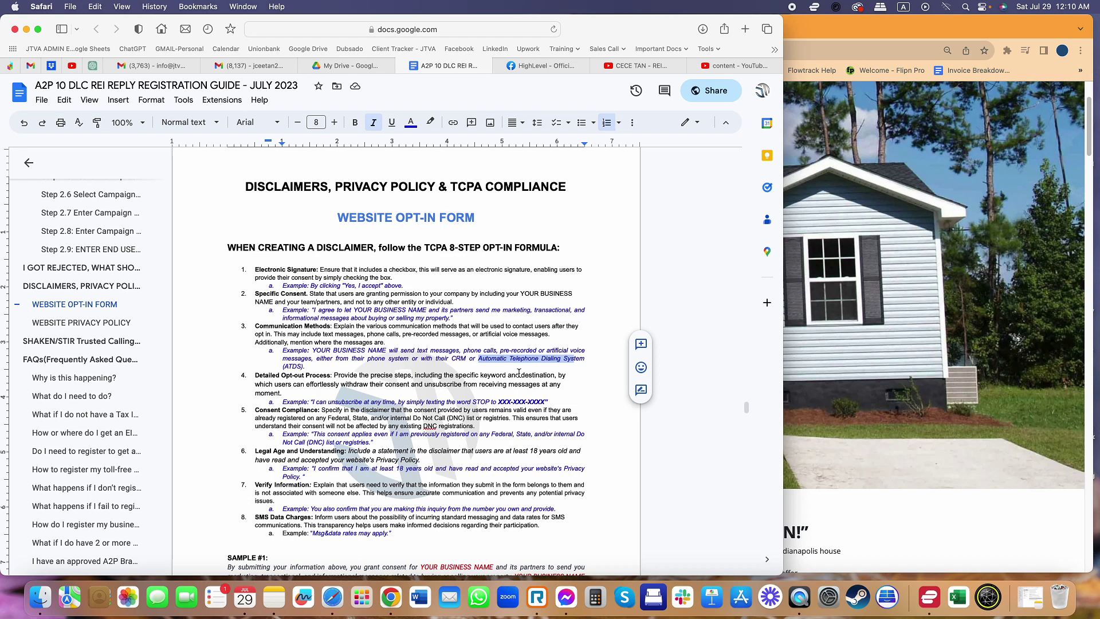
{"action": "triple_click", "coordinate": [370, 352]}
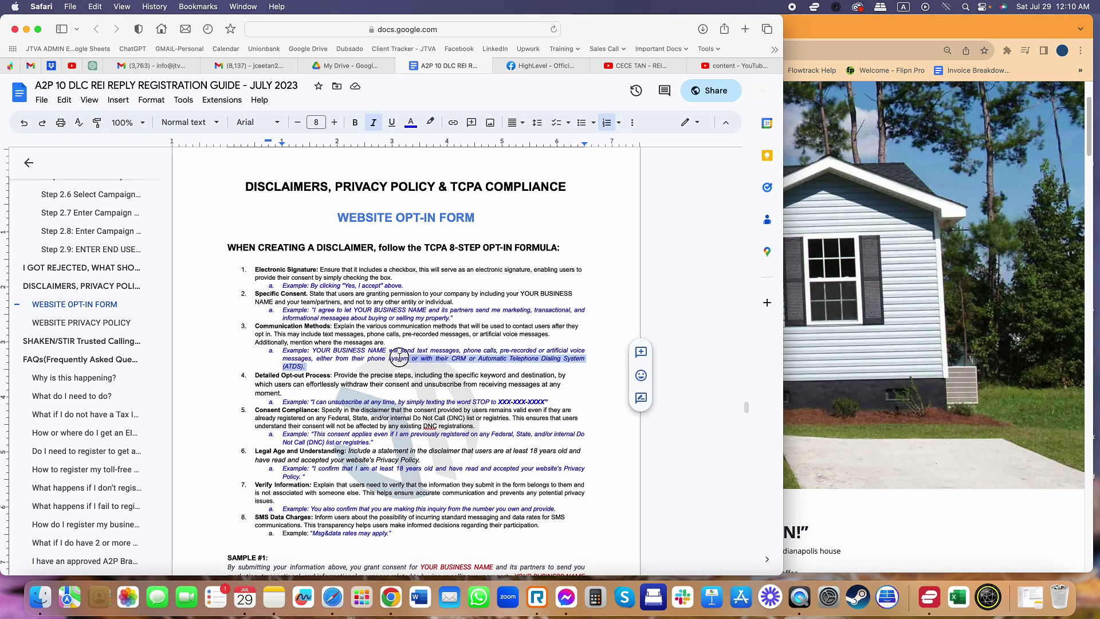
{"action": "scroll", "coordinate": [370, 352], "scroll_direction": "down", "scroll_amount": 2}
{"action": "triple_click", "coordinate": [328, 353]}
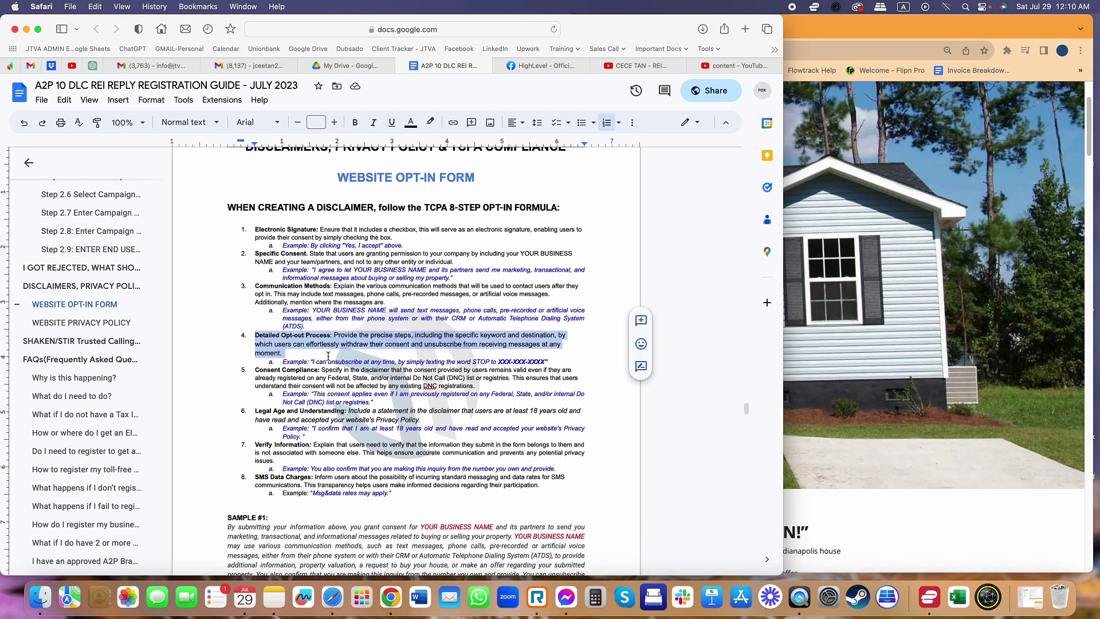
{"action": "left_click", "coordinate": [328, 355]}
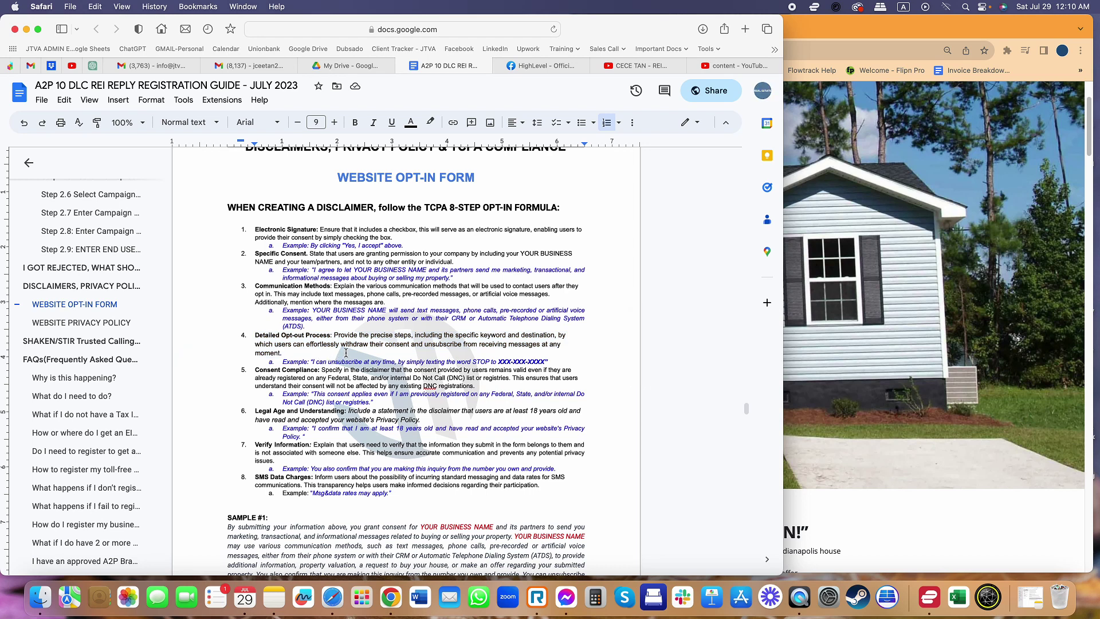
{"action": "left_click_drag", "start_coordinate": [547, 361], "coordinate": [310, 362]}
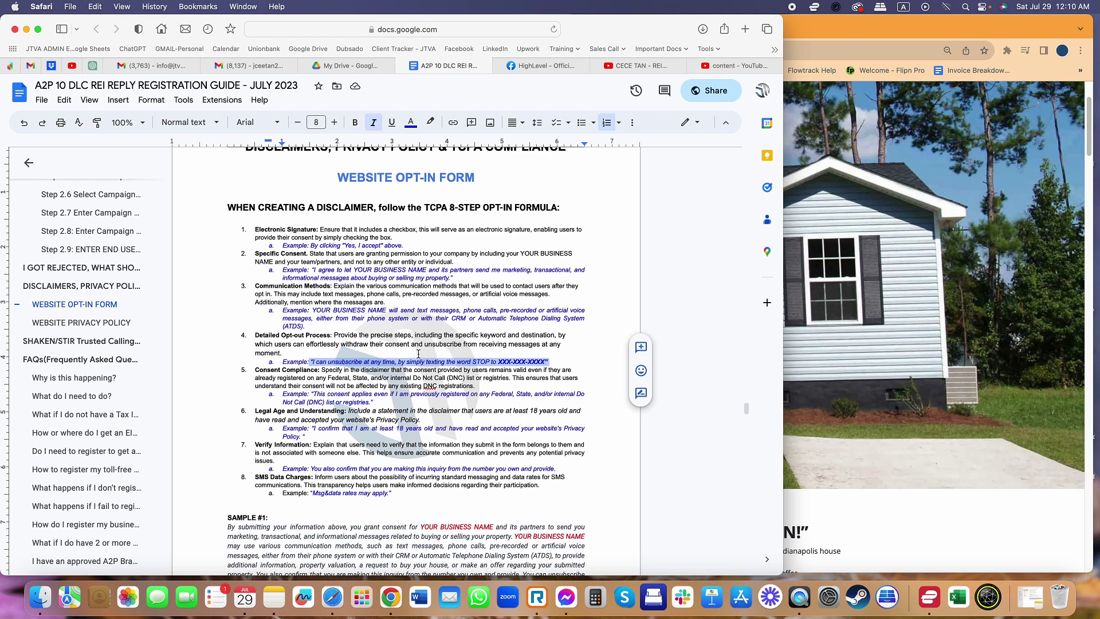
{"action": "left_click_drag", "start_coordinate": [459, 335], "coordinate": [555, 335]}
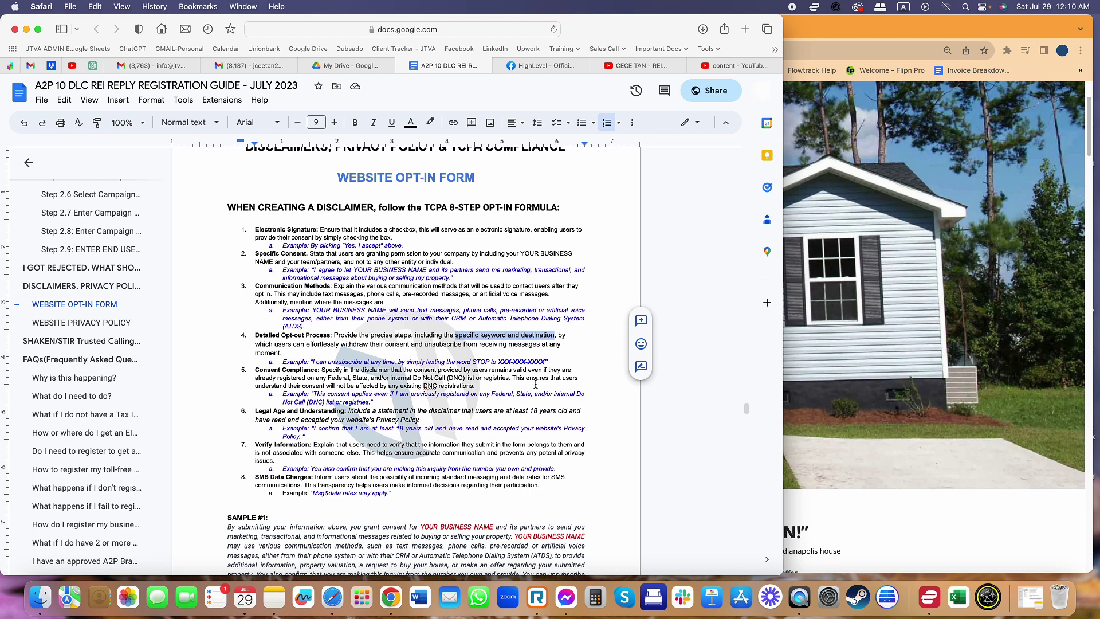
{"action": "left_click_drag", "start_coordinate": [311, 361], "coordinate": [558, 361]}
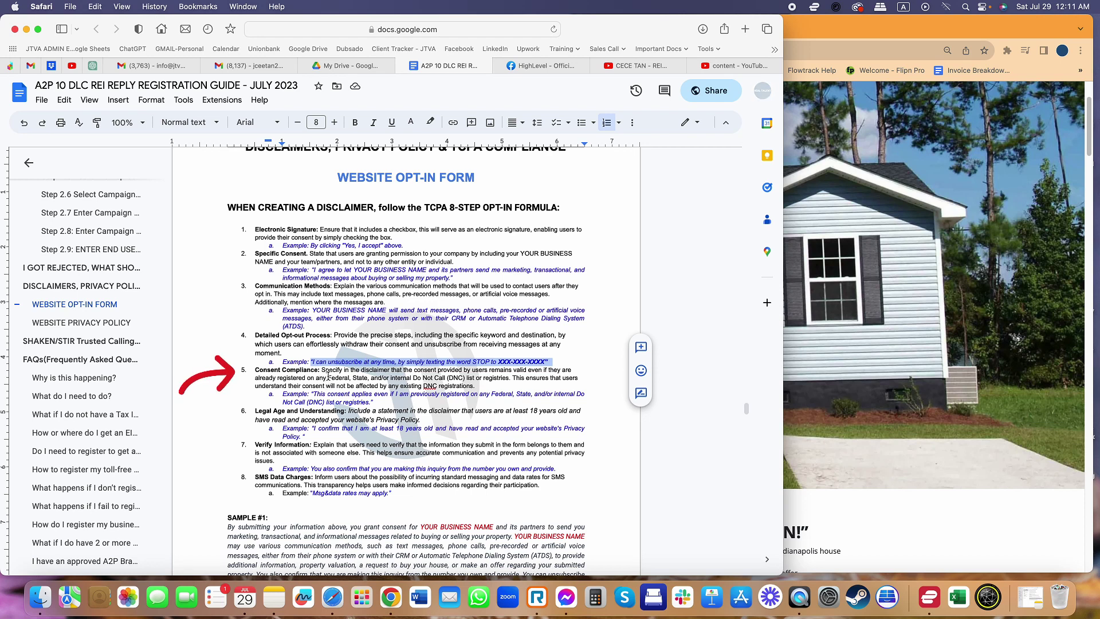
Highlight step 5's Consent Compliance DNC example and assurance, then the Legal Age and Understanding item.
{"action": "left_click_drag", "start_coordinate": [492, 390], "coordinate": [257, 370]}
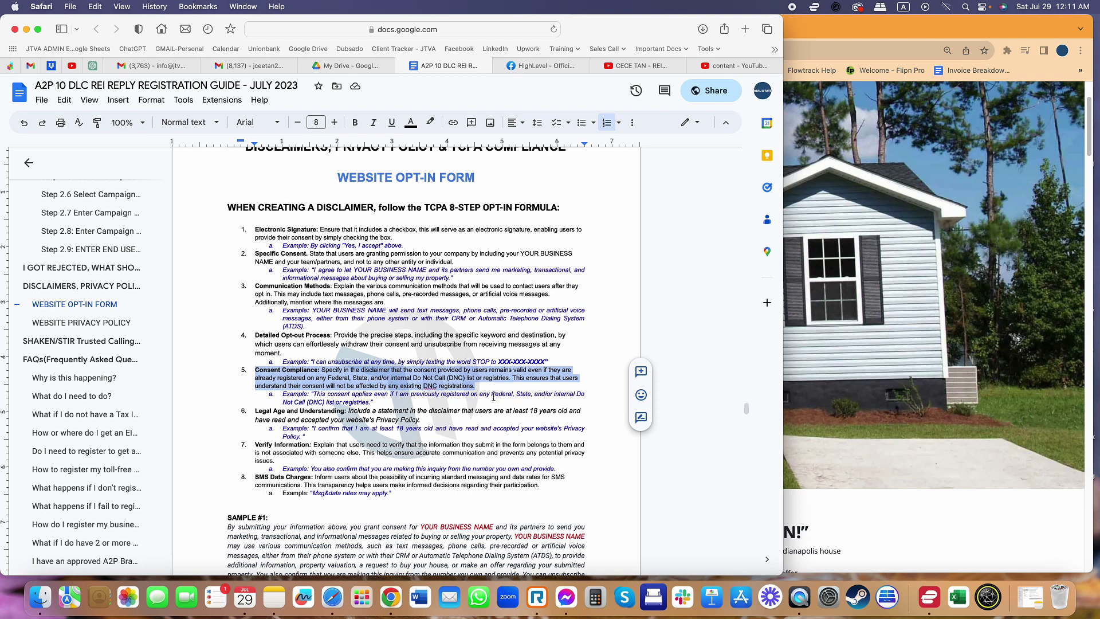
{"action": "left_click", "coordinate": [491, 389]}
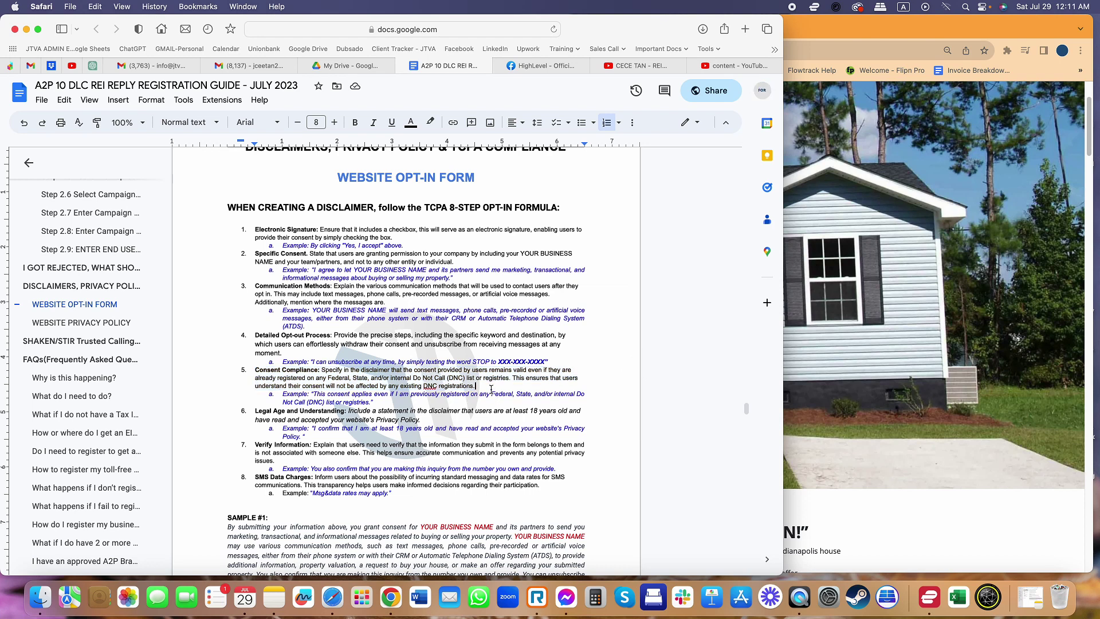
{"action": "left_click_drag", "start_coordinate": [427, 408], "coordinate": [313, 395]}
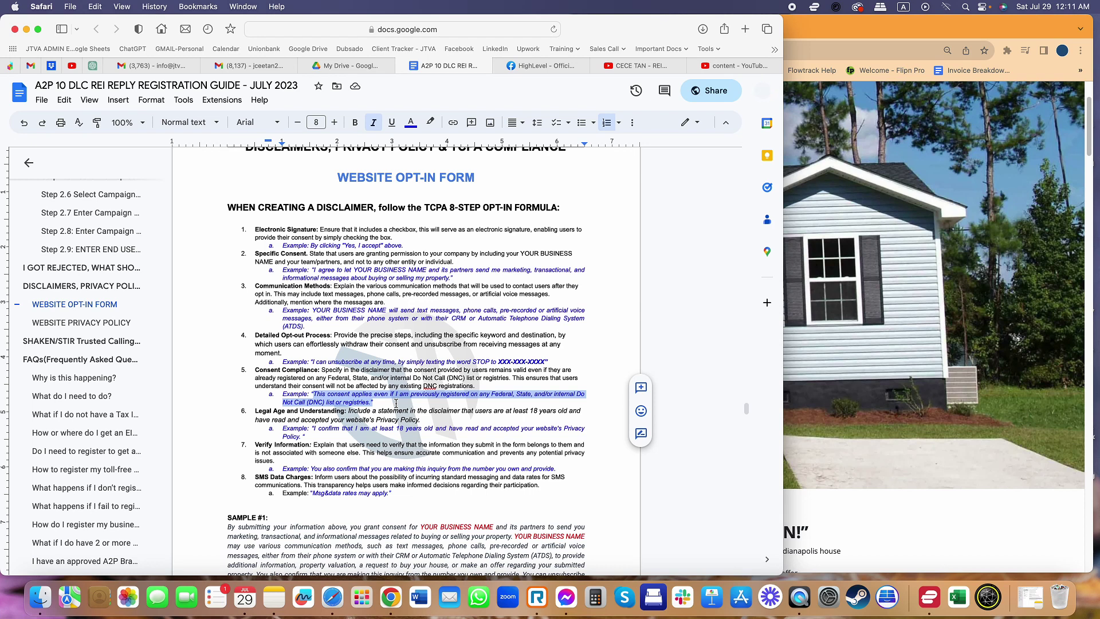
{"action": "left_click_drag", "start_coordinate": [395, 403], "coordinate": [311, 395]}
{"action": "left_click", "coordinate": [521, 377]}
{"action": "left_click_drag", "start_coordinate": [525, 377], "coordinate": [555, 388]}
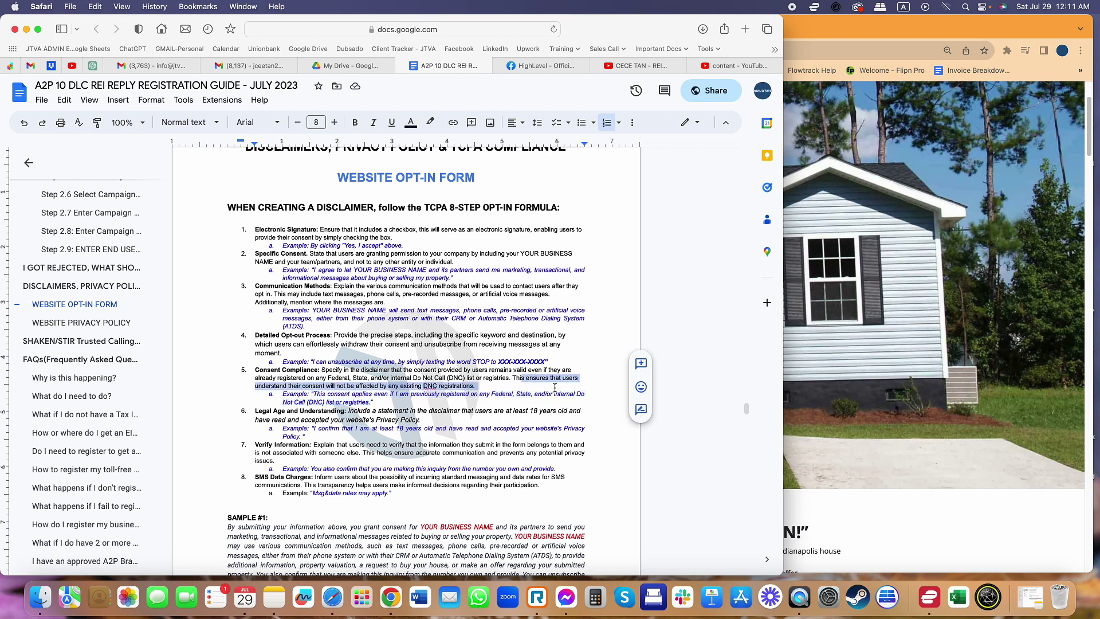
{"action": "scroll", "coordinate": [488, 415], "scroll_direction": "down", "scroll_amount": 1}
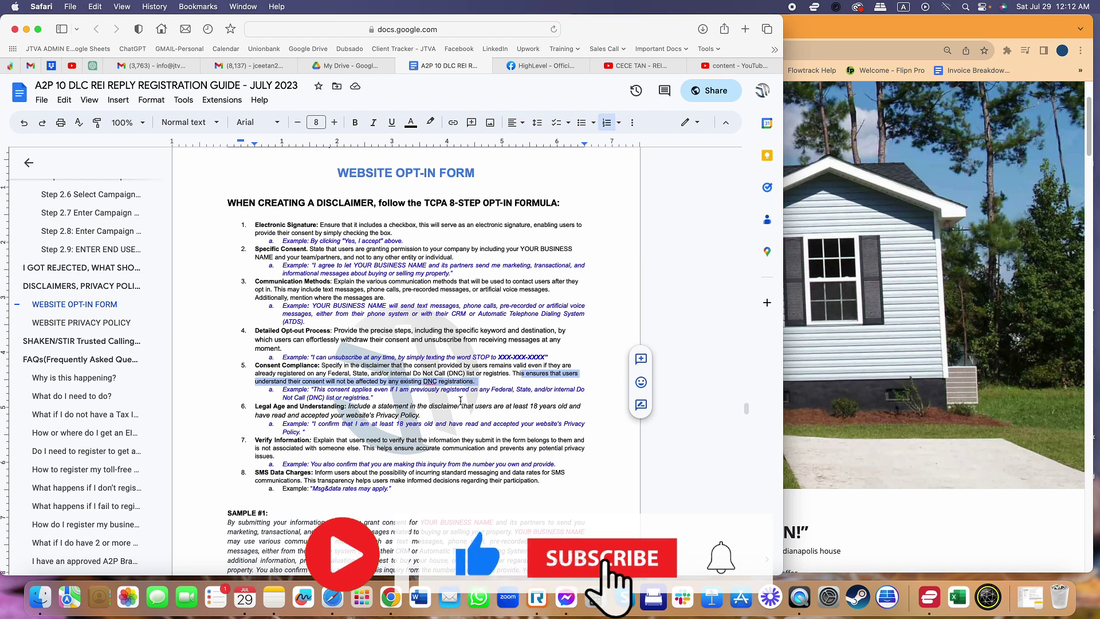
{"action": "left_click_drag", "start_coordinate": [338, 440], "coordinate": [258, 409]}
{"action": "left_click", "coordinate": [316, 424]}
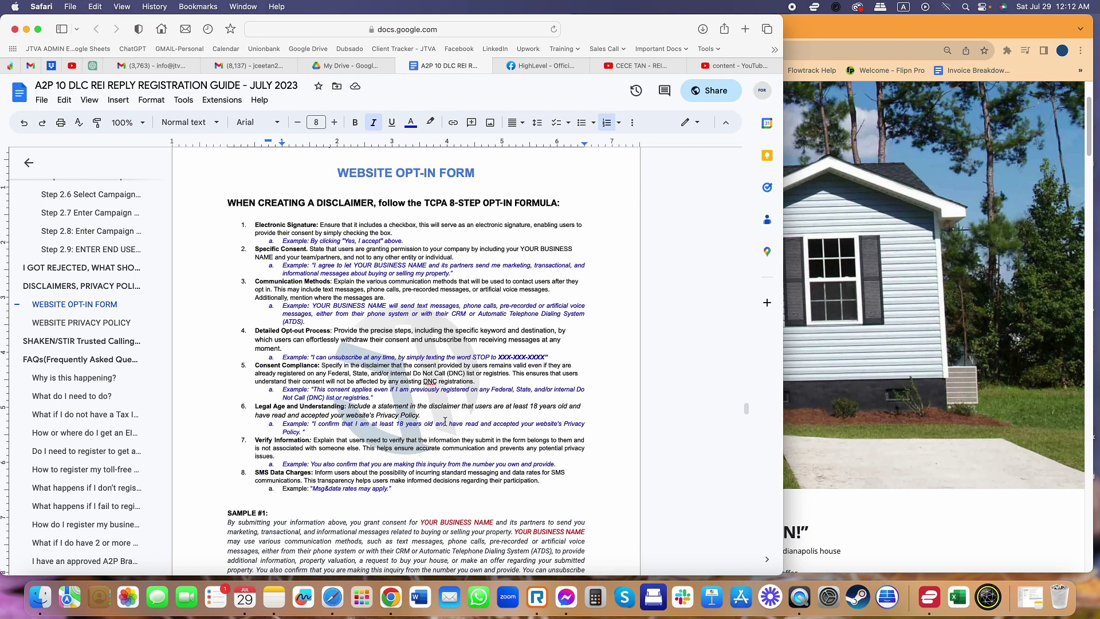
Jump between the guide's Website Privacy Policy and Website Opt-In Form sections.
{"action": "left_click", "coordinate": [103, 324]}
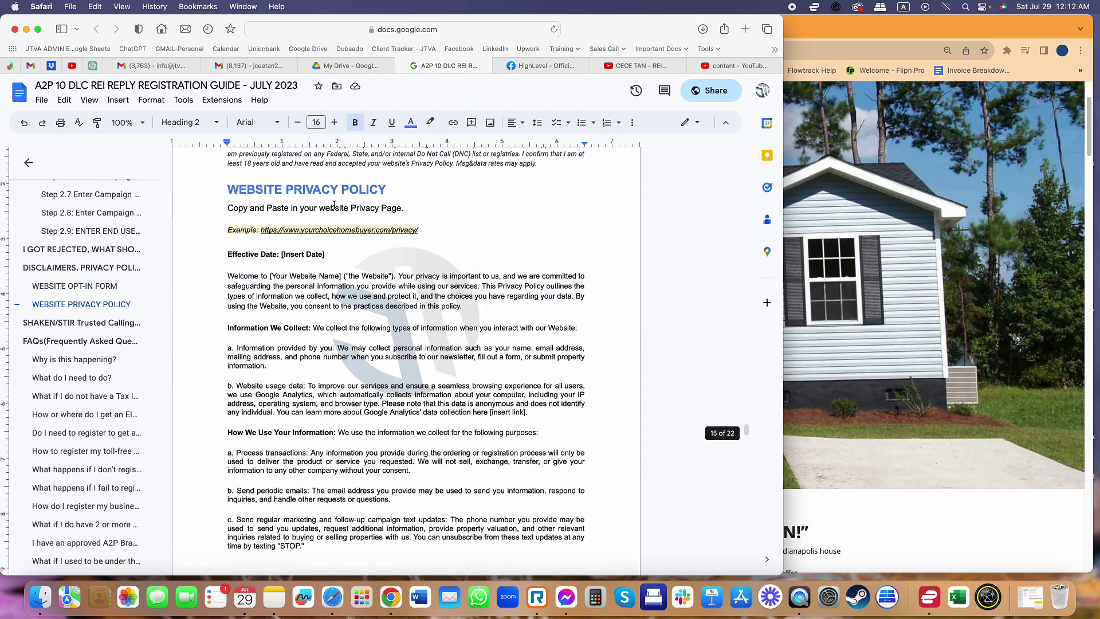
{"action": "scroll", "coordinate": [335, 259], "scroll_direction": "down", "scroll_amount": 5}
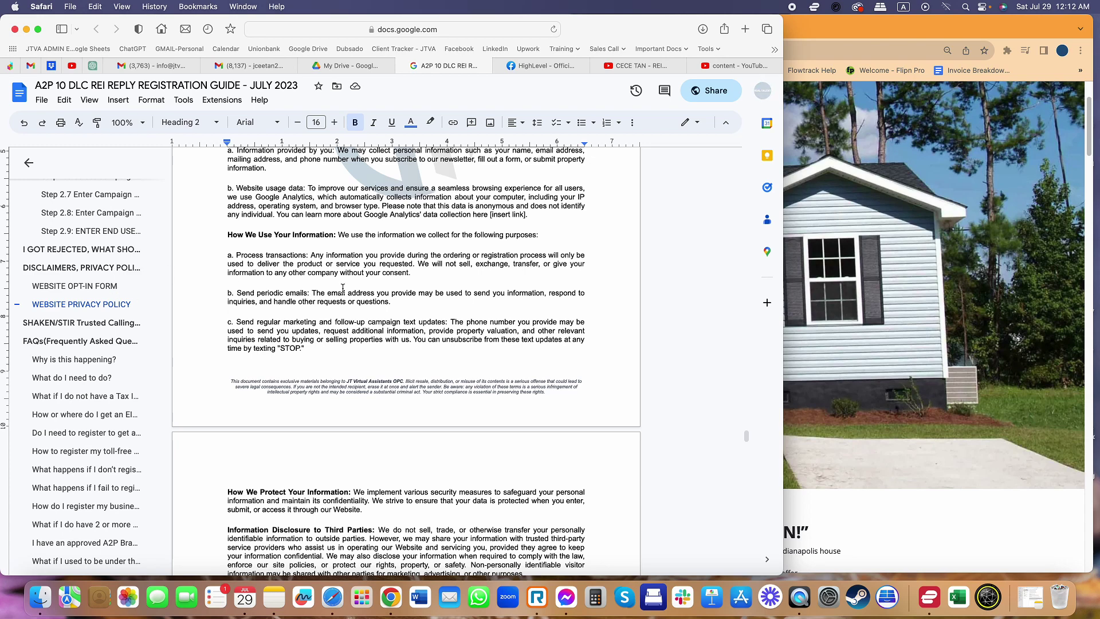
{"action": "scroll", "coordinate": [364, 292], "scroll_direction": "down", "scroll_amount": 3}
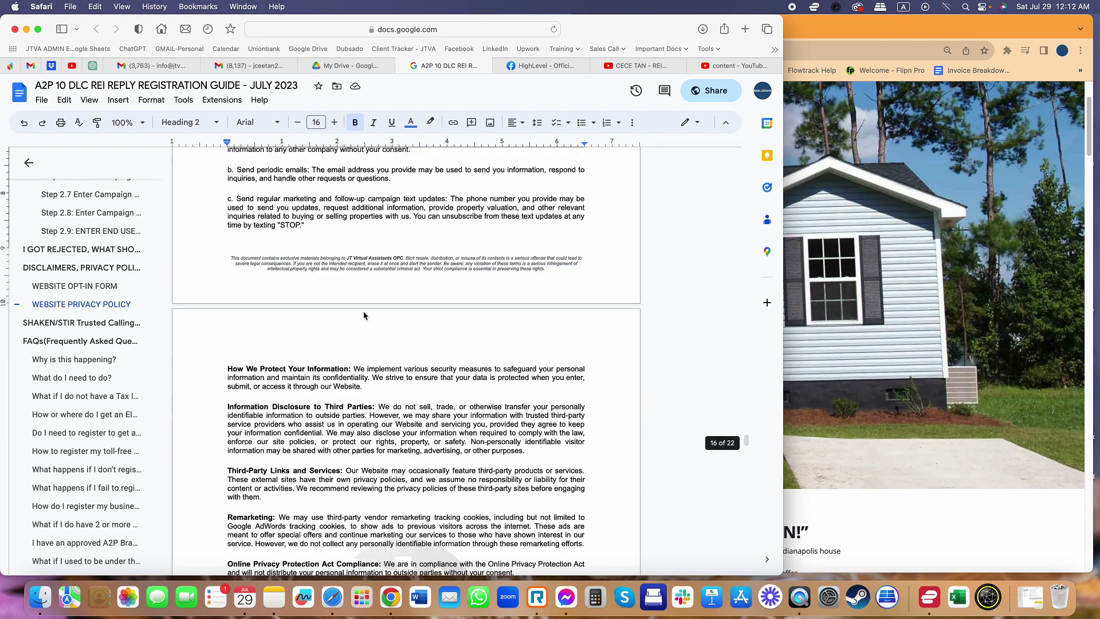
{"action": "left_click", "coordinate": [97, 286]}
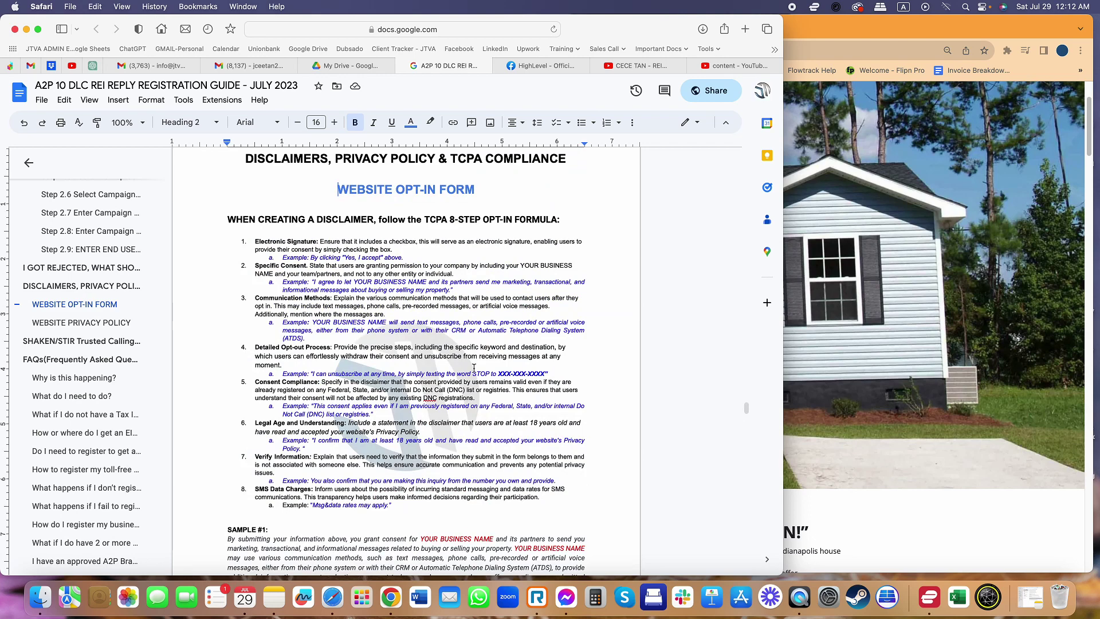
{"action": "scroll", "coordinate": [474, 367], "scroll_direction": "down", "scroll_amount": 1}
Highlight the privacy policy's copy-and-paste instruction and Information We Collect heading.
{"action": "left_click", "coordinate": [103, 324]}
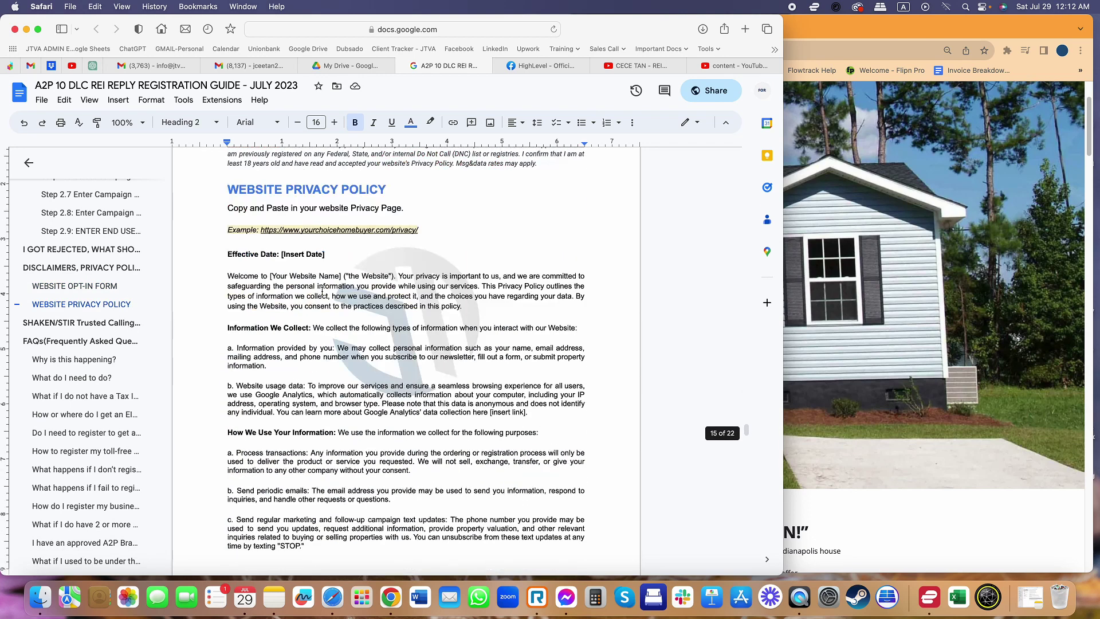
{"action": "left_click_drag", "start_coordinate": [228, 207], "coordinate": [370, 219]}
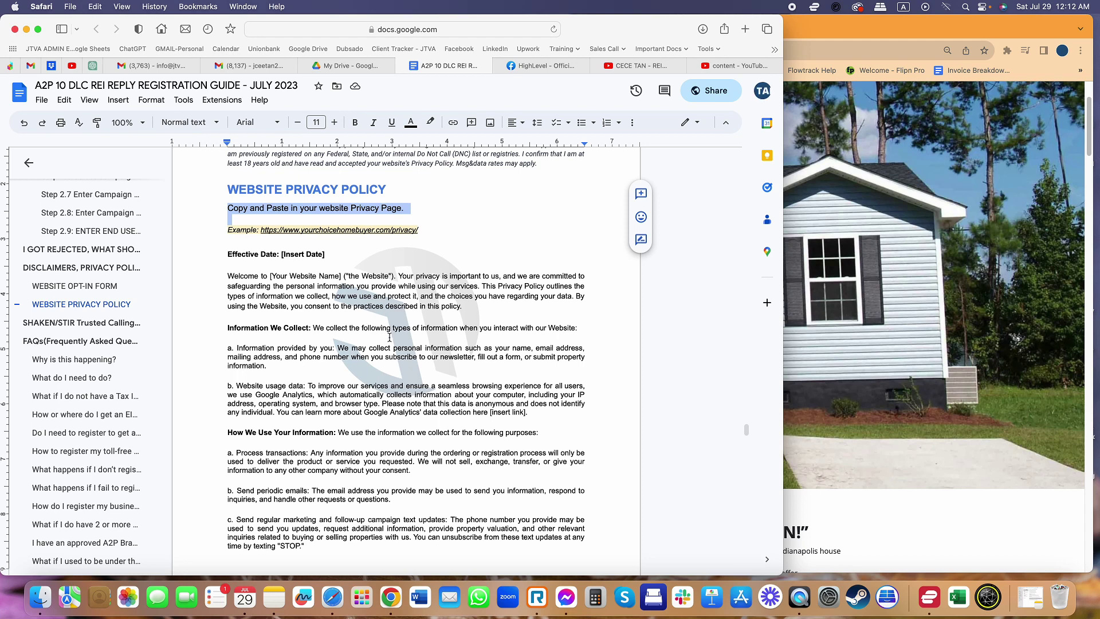
{"action": "left_click_drag", "start_coordinate": [228, 326], "coordinate": [319, 365]}
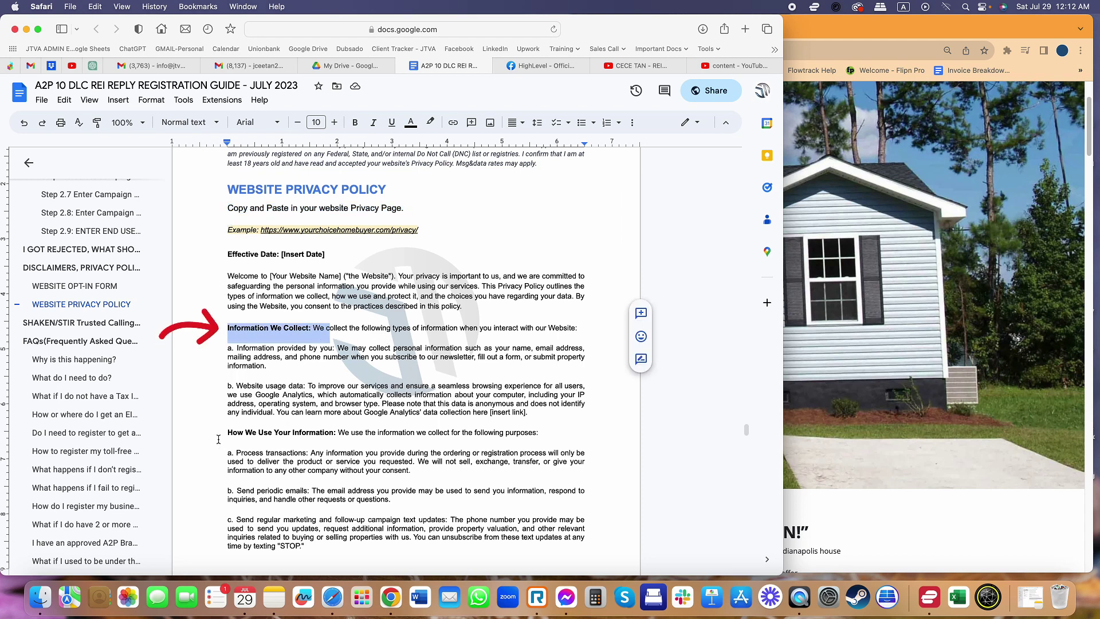
Highlight item 6's age confirmation example and item 7's Verify Information explanation.
{"action": "left_click", "coordinate": [90, 288]}
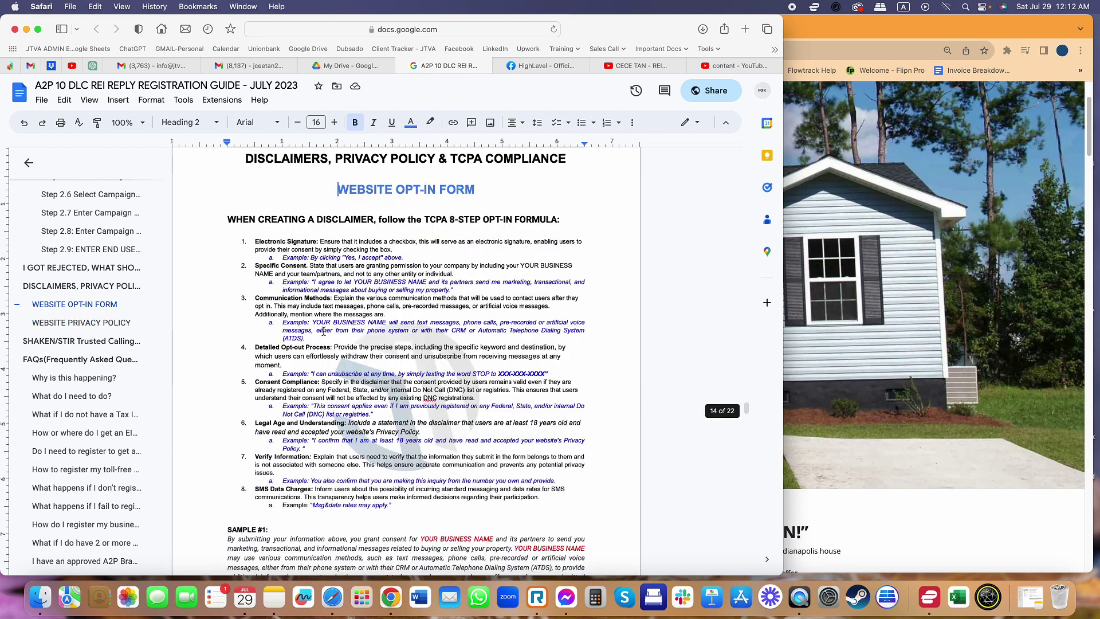
{"action": "scroll", "coordinate": [344, 343], "scroll_direction": "down", "scroll_amount": 1}
{"action": "left_click_drag", "start_coordinate": [322, 427], "coordinate": [312, 418]}
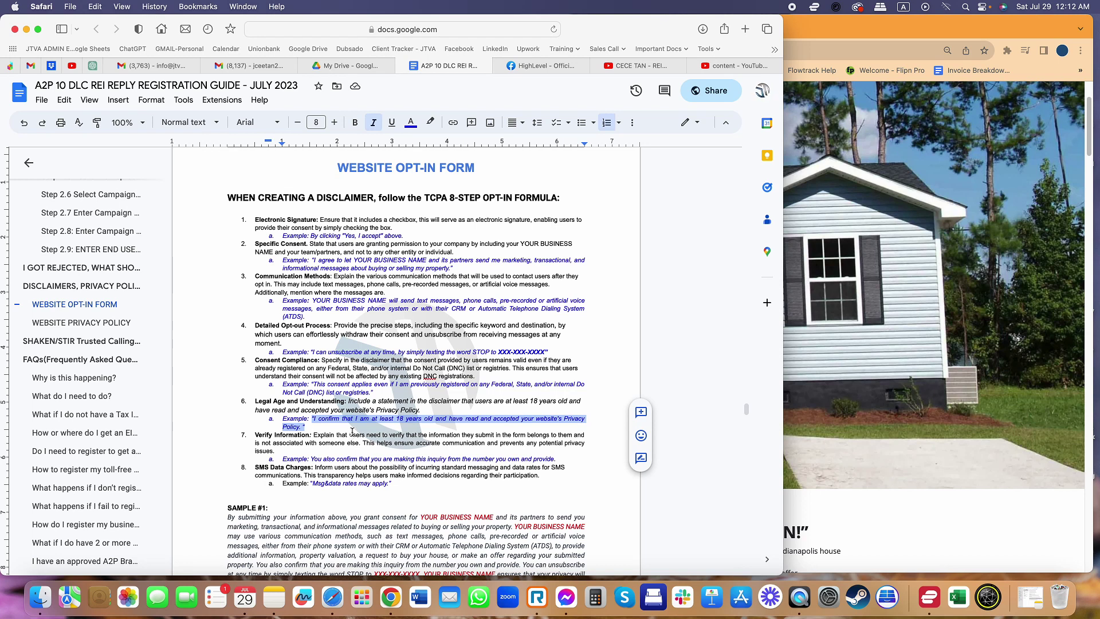
{"action": "scroll", "coordinate": [352, 432], "scroll_direction": "down", "scroll_amount": 2}
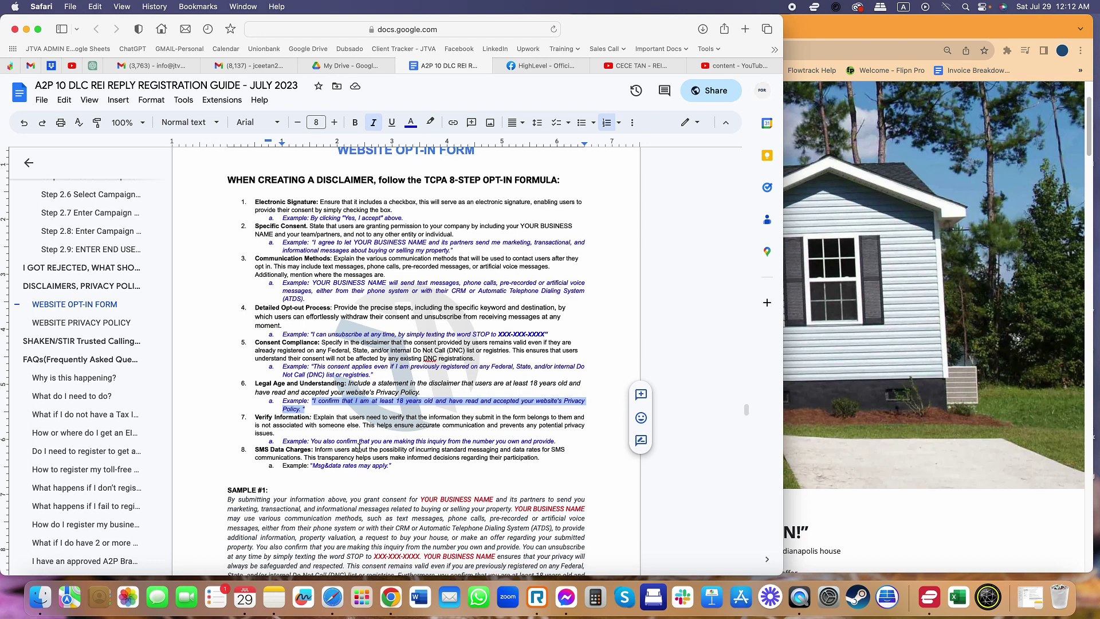
{"action": "left_click_drag", "start_coordinate": [255, 417], "coordinate": [362, 426]}
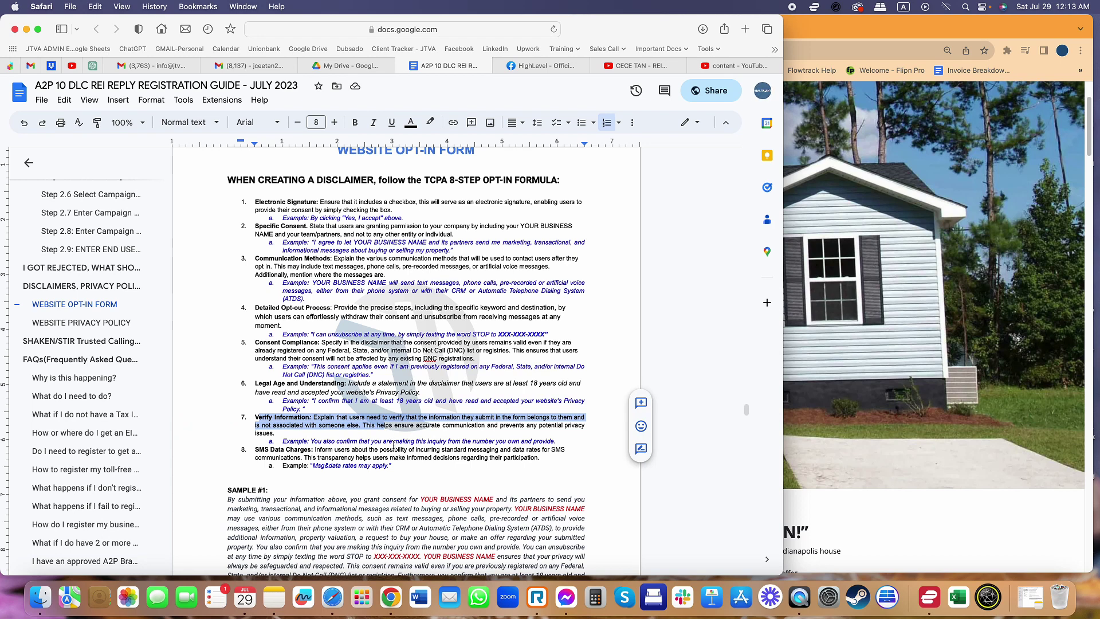
Highlight item 7's example and the SMS Data Charges item, then bring yourchoicehomebuyer.com forward.
{"action": "left_click", "coordinate": [511, 442]}
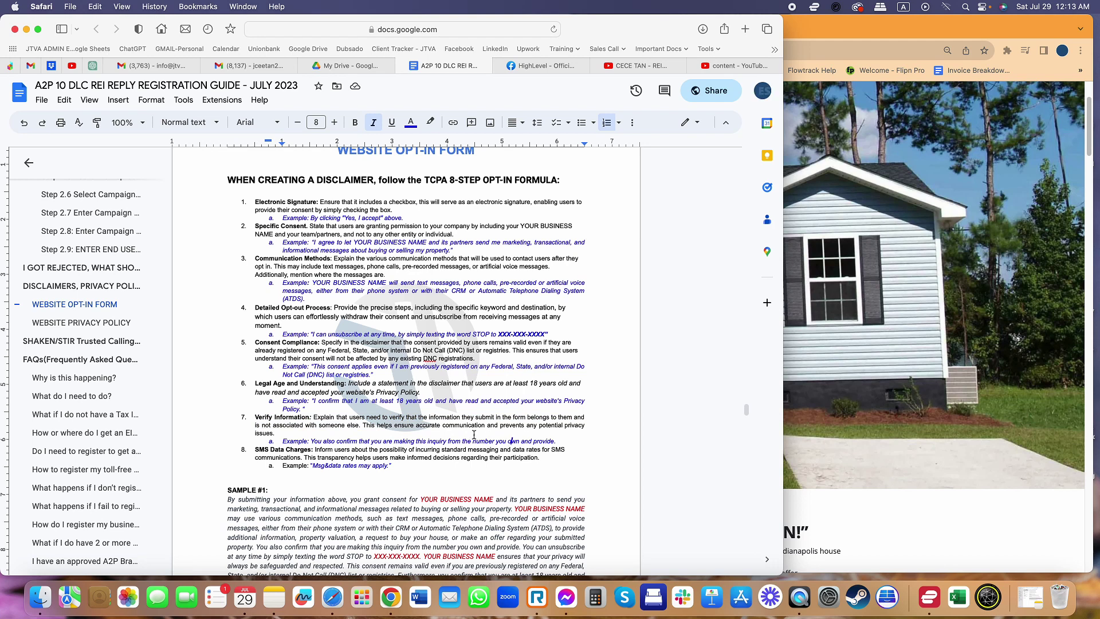
{"action": "left_click_drag", "start_coordinate": [561, 443], "coordinate": [312, 441]}
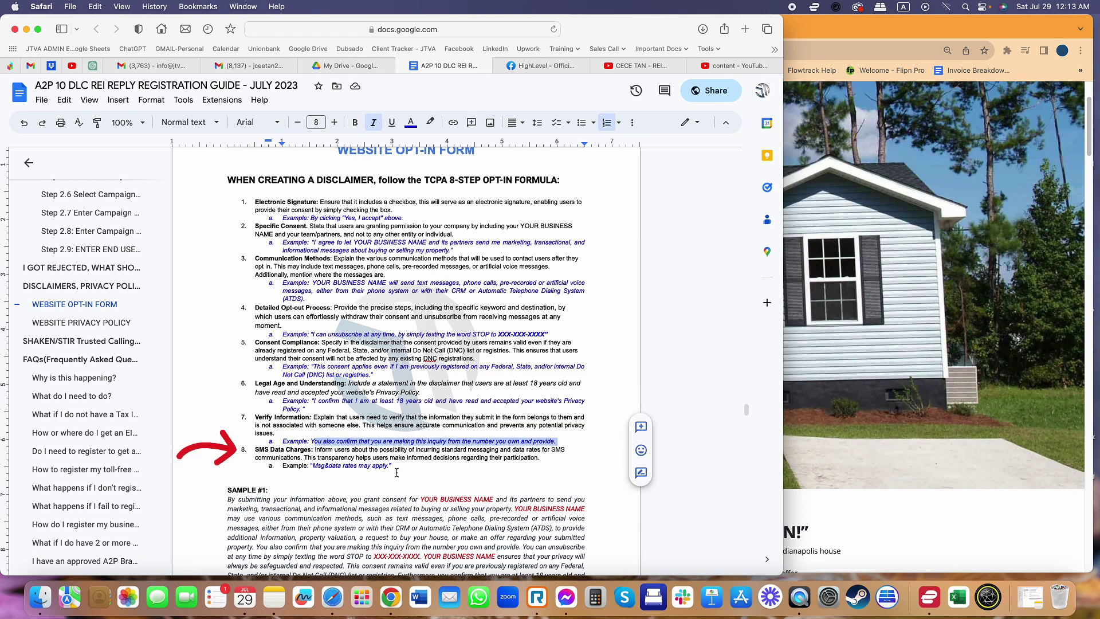
{"action": "mouse_move", "coordinate": [396, 467]}
{"action": "left_mouse_down"}
{"action": "mouse_move", "coordinate": [304, 465]}
{"action": "mouse_move", "coordinate": [313, 466]}
{"action": "left_mouse_up"}
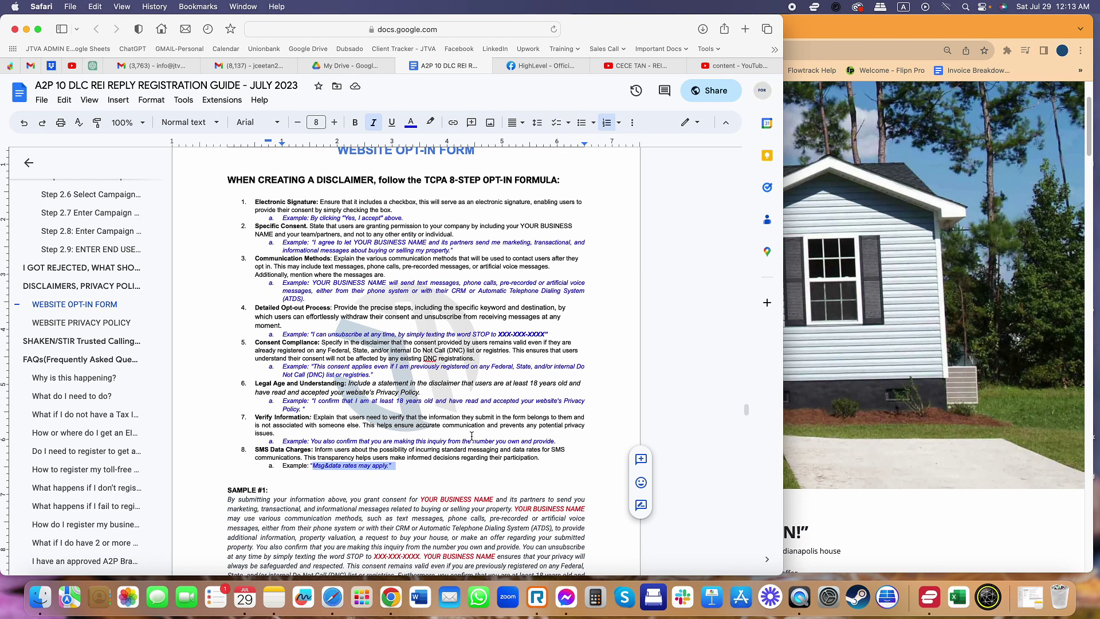
{"action": "scroll", "coordinate": [485, 370], "scroll_direction": "up", "scroll_amount": 1}
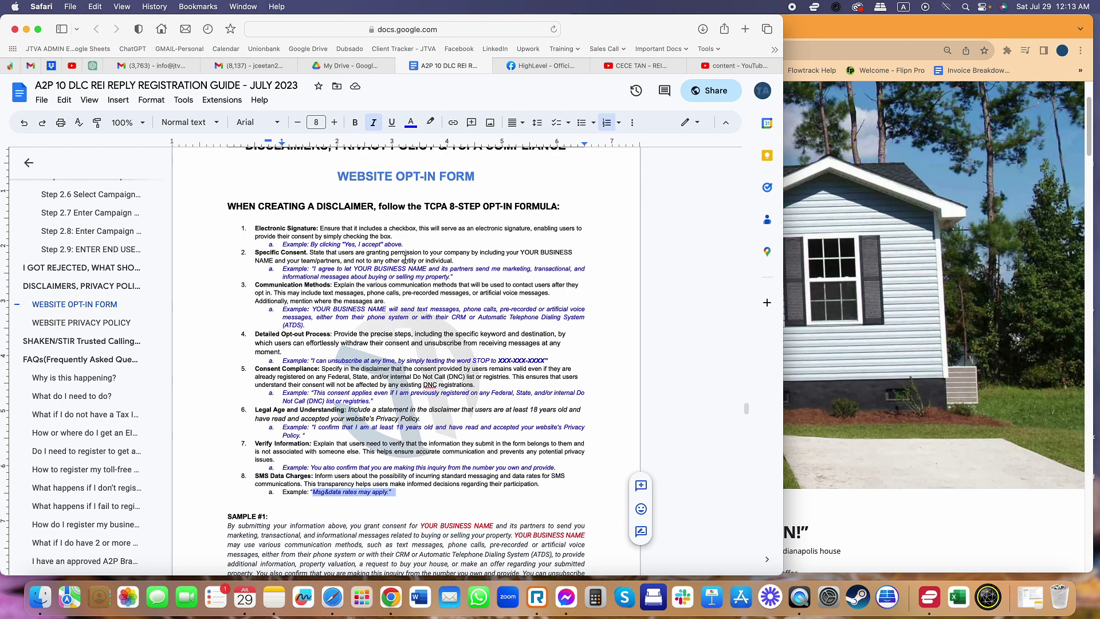
{"action": "left_click", "coordinate": [853, 286]}
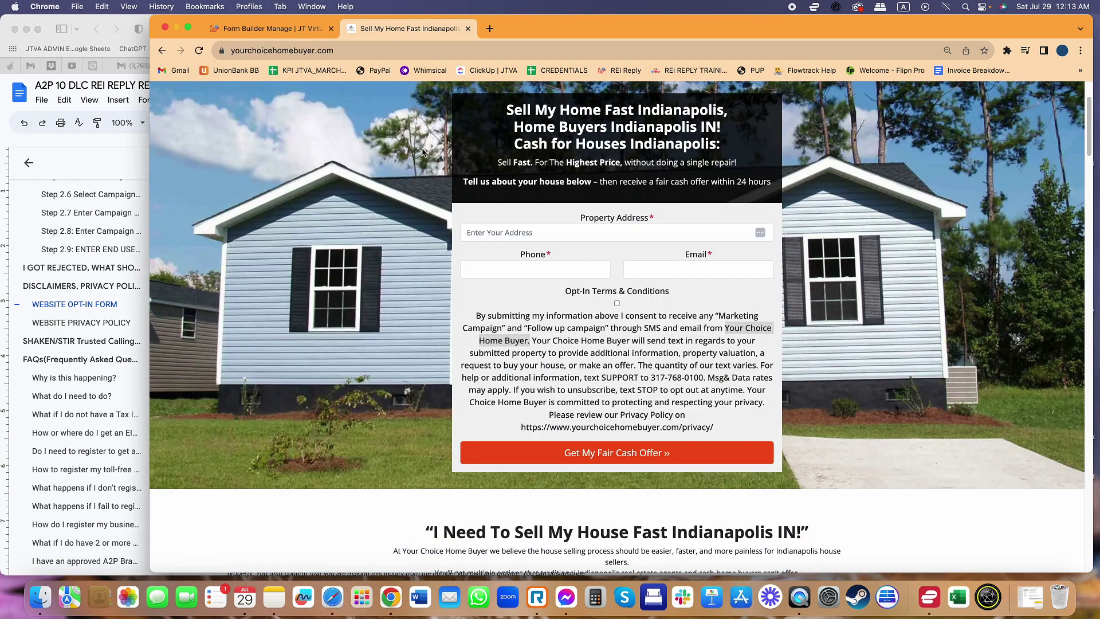
Copy the Sample #1 consent disclaimer paragraph from the Google Docs registration guide.
{"action": "left_click", "coordinate": [645, 421]}
{"action": "left_click_drag", "start_coordinate": [646, 421], "coordinate": [475, 310]}
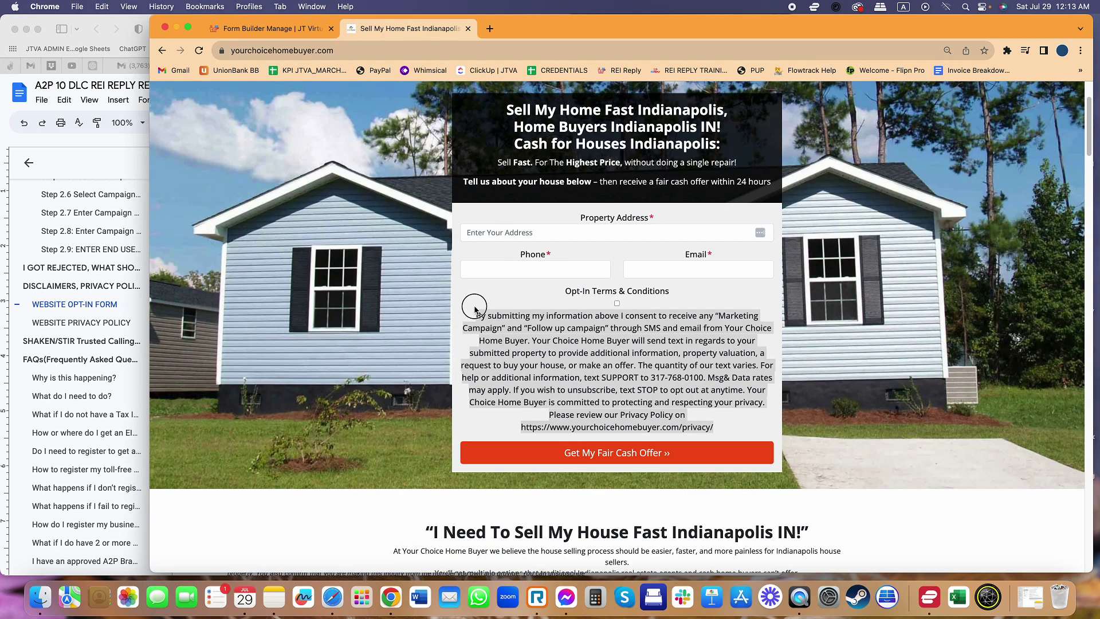
{"action": "key", "text": "super+Tab"}
{"action": "scroll", "coordinate": [450, 335], "scroll_direction": "down", "scroll_amount": 2}
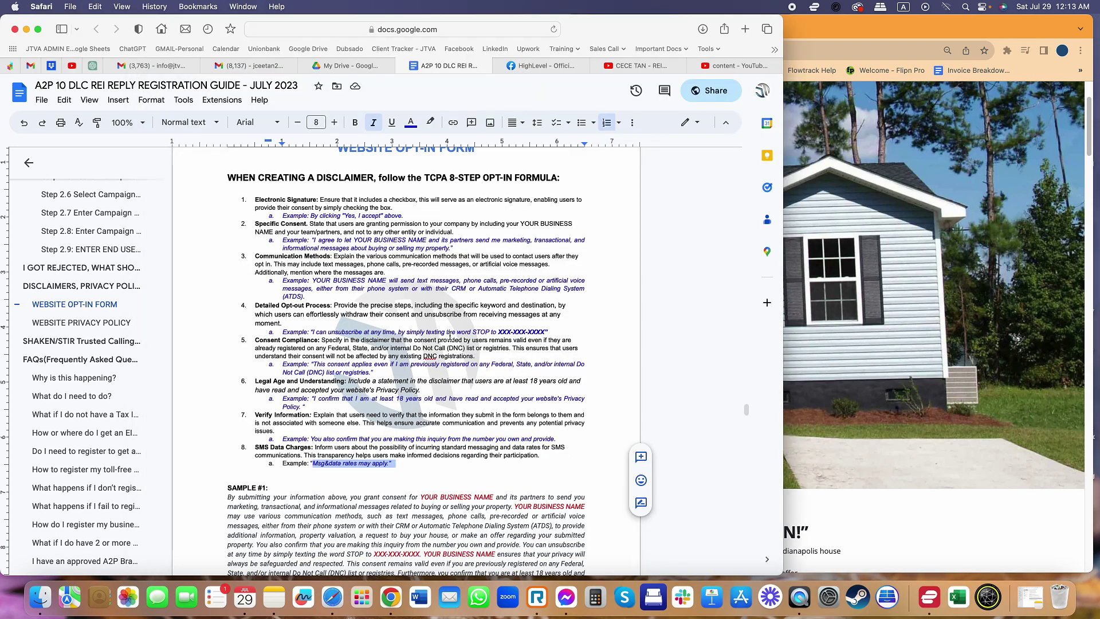
{"action": "scroll", "coordinate": [450, 335], "scroll_direction": "down", "scroll_amount": 1}
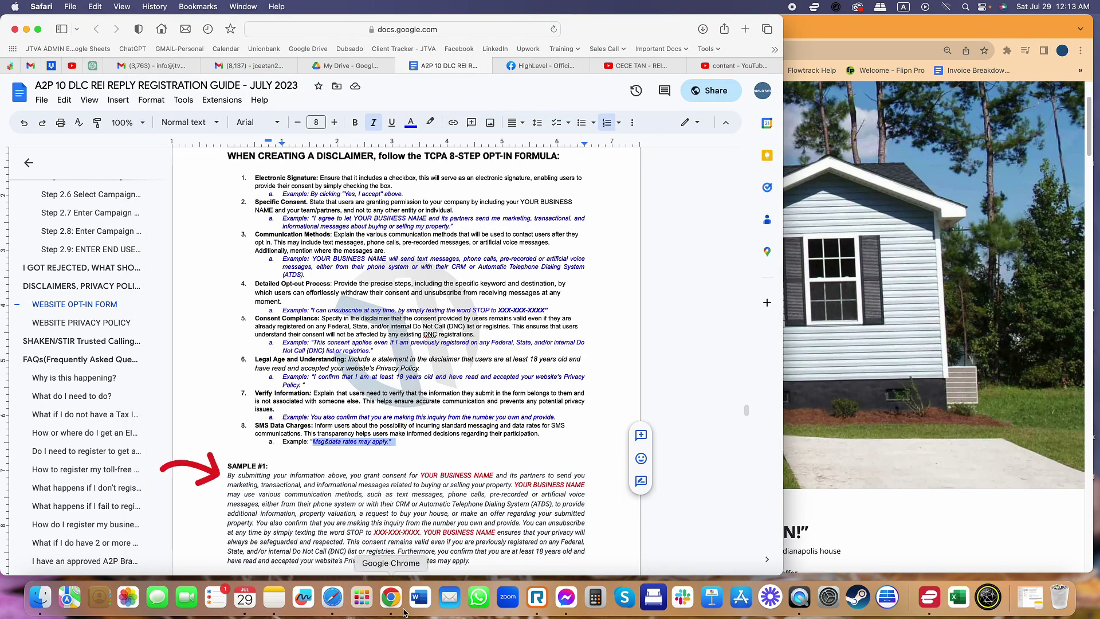
{"action": "left_click", "coordinate": [483, 566]}
{"action": "left_click_drag", "start_coordinate": [483, 566], "coordinate": [214, 479]}
{"action": "key", "text": "super+c"}
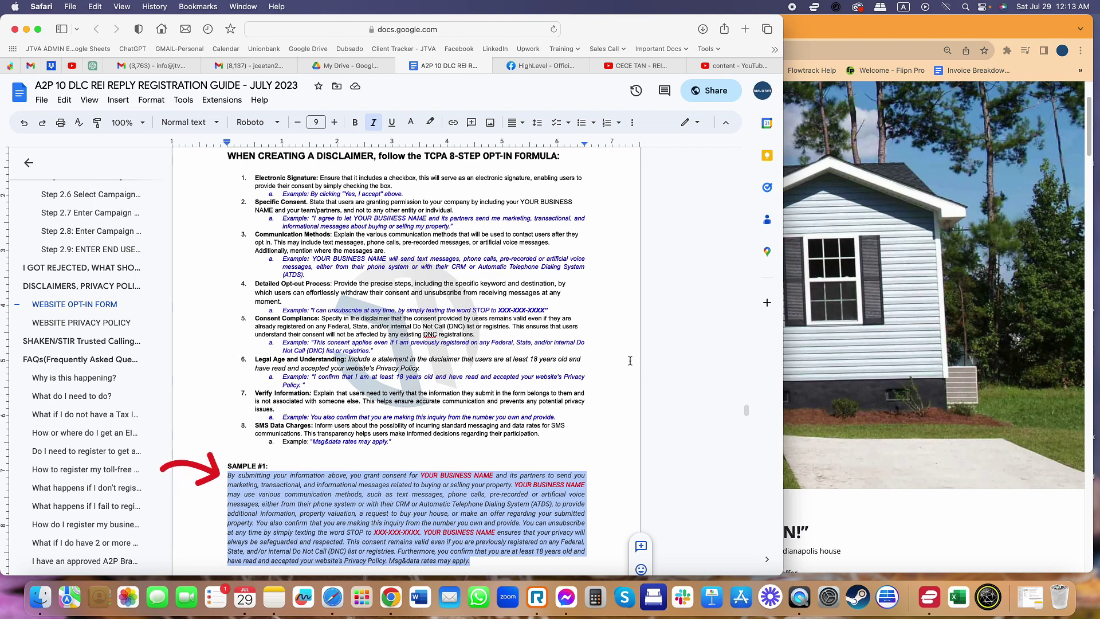
Replace Form 29's short consent sentence with the Sample #1 disclaimer ending 'Msg&data rates may apply.'.
{"action": "left_click", "coordinate": [875, 383]}
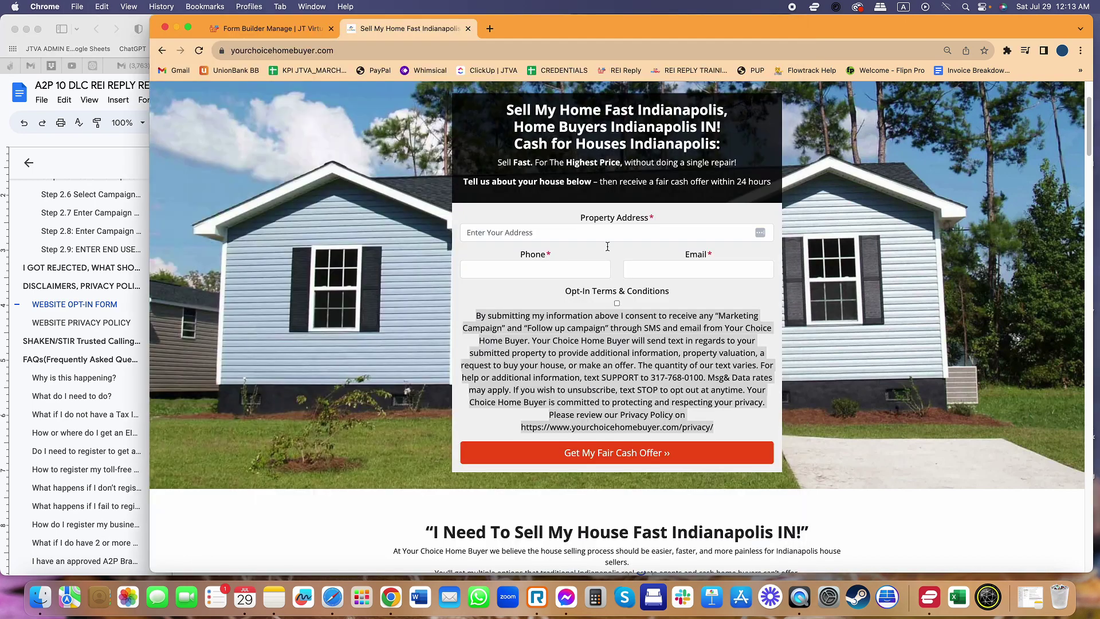
{"action": "left_click", "coordinate": [270, 28]}
{"action": "key", "text": "super+a"}
{"action": "key", "text": "super+v"}
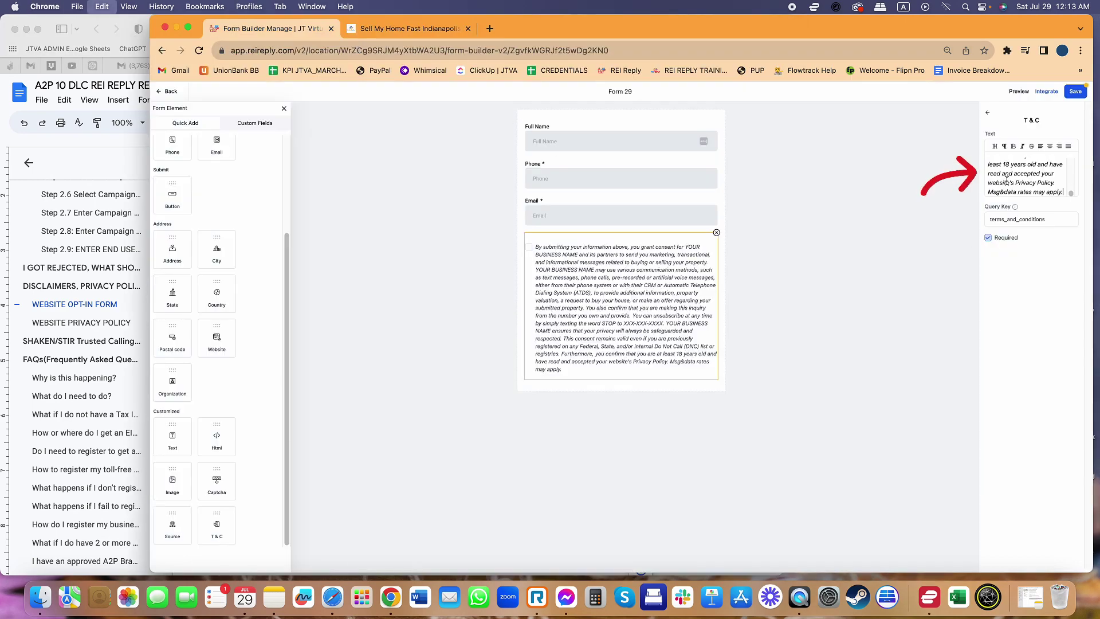
Save Form 29 with the new disclaimer, return to the Forms list, and reopen the A2P guide.
{"action": "left_click", "coordinate": [1075, 91]}
{"action": "left_click", "coordinate": [168, 91]}
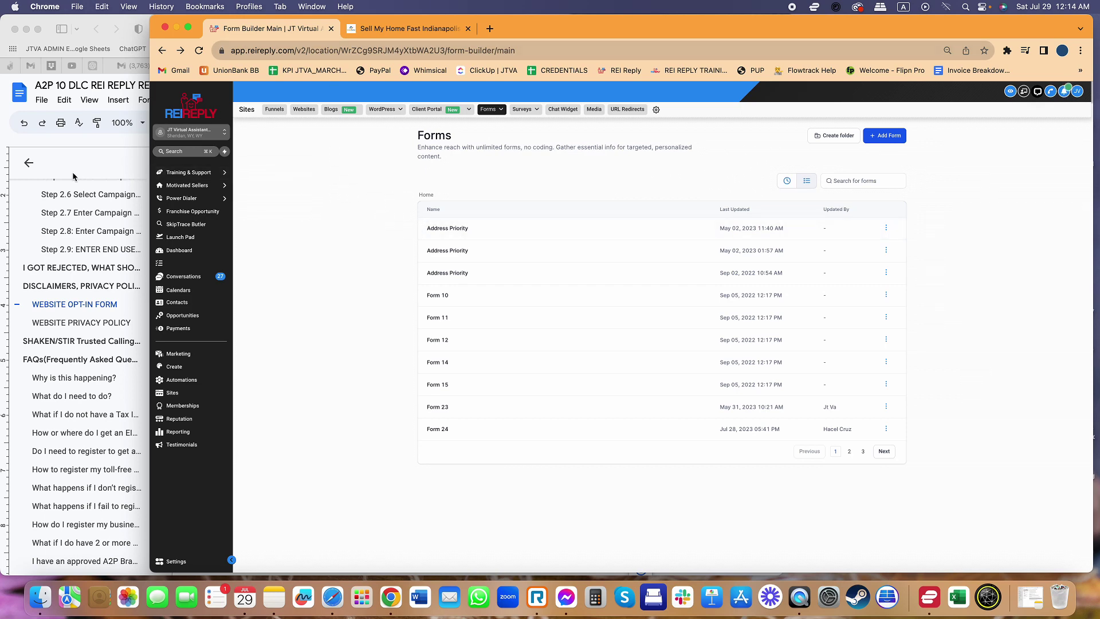
{"action": "left_click", "coordinate": [115, 178]}
{"action": "scroll", "coordinate": [484, 331], "scroll_direction": "down", "scroll_amount": 1}
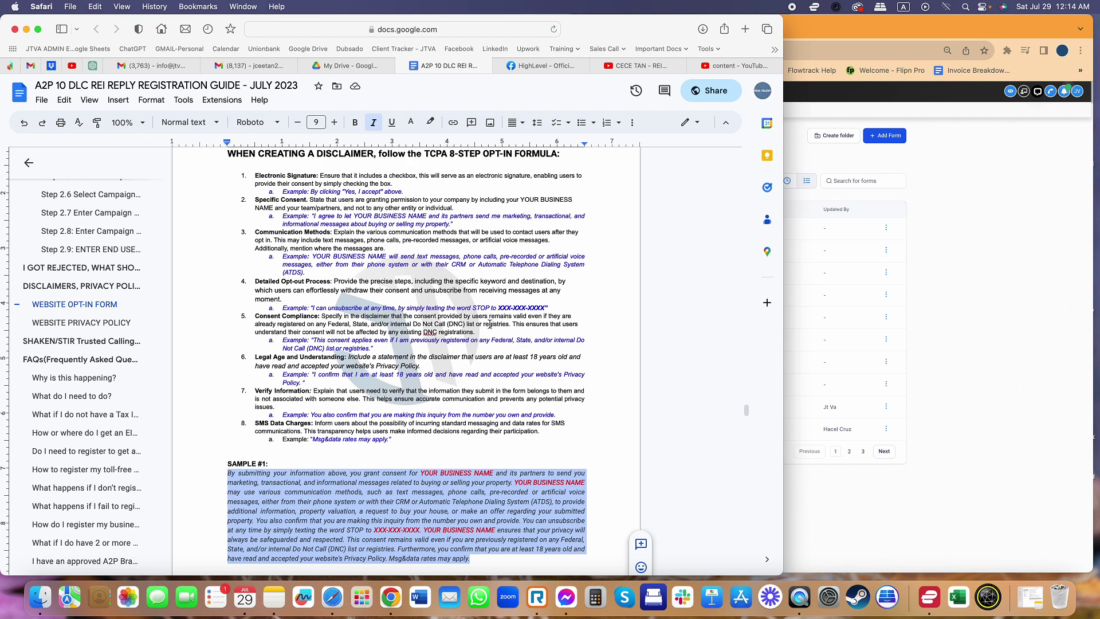
Switch to the YouTube channel page and move from its Home to its Videos tab.
{"action": "left_click", "coordinate": [634, 67]}
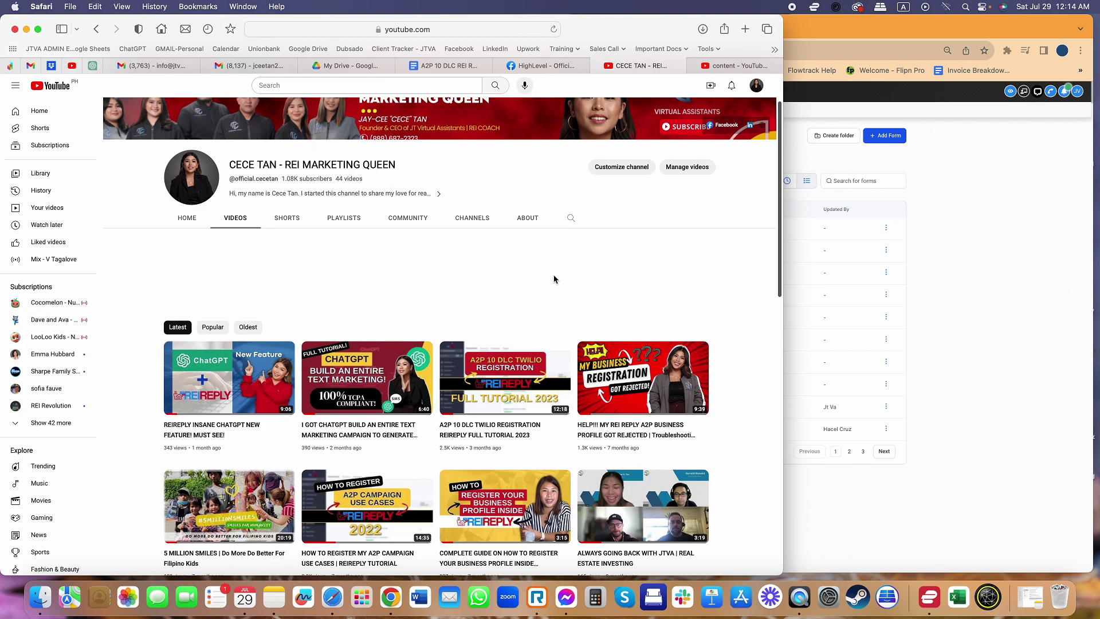
{"action": "left_click", "coordinate": [188, 218]}
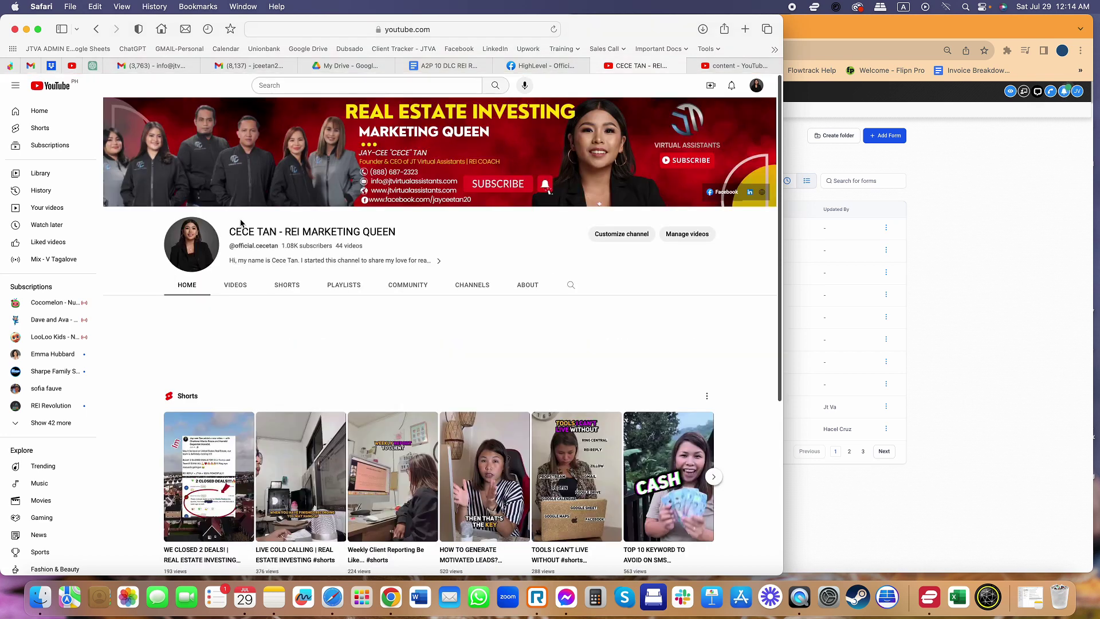
{"action": "left_click", "coordinate": [237, 287]}
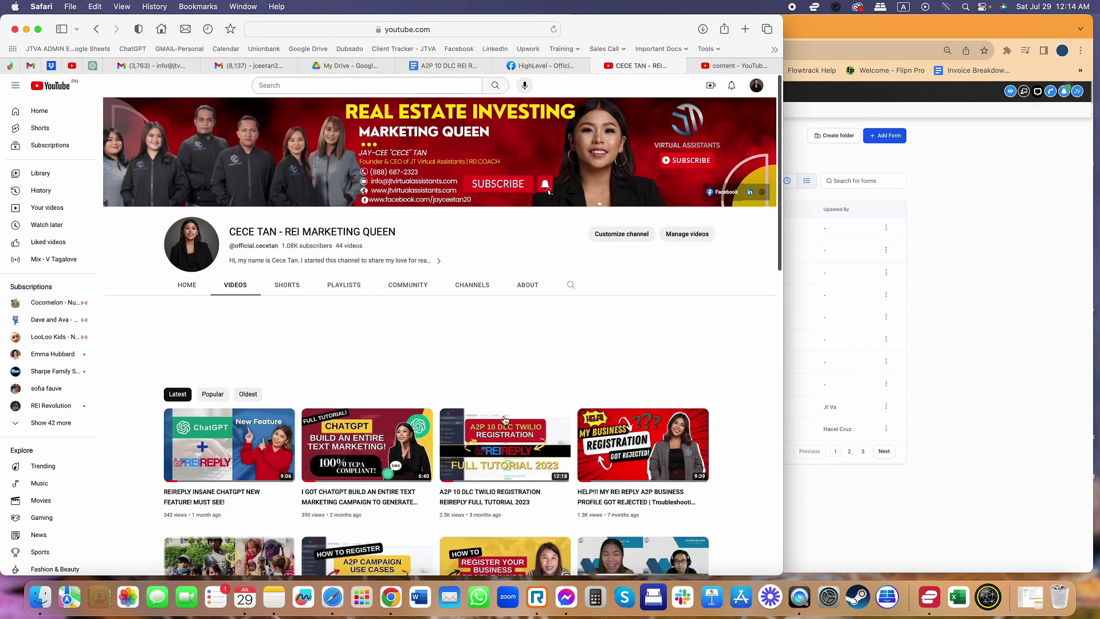